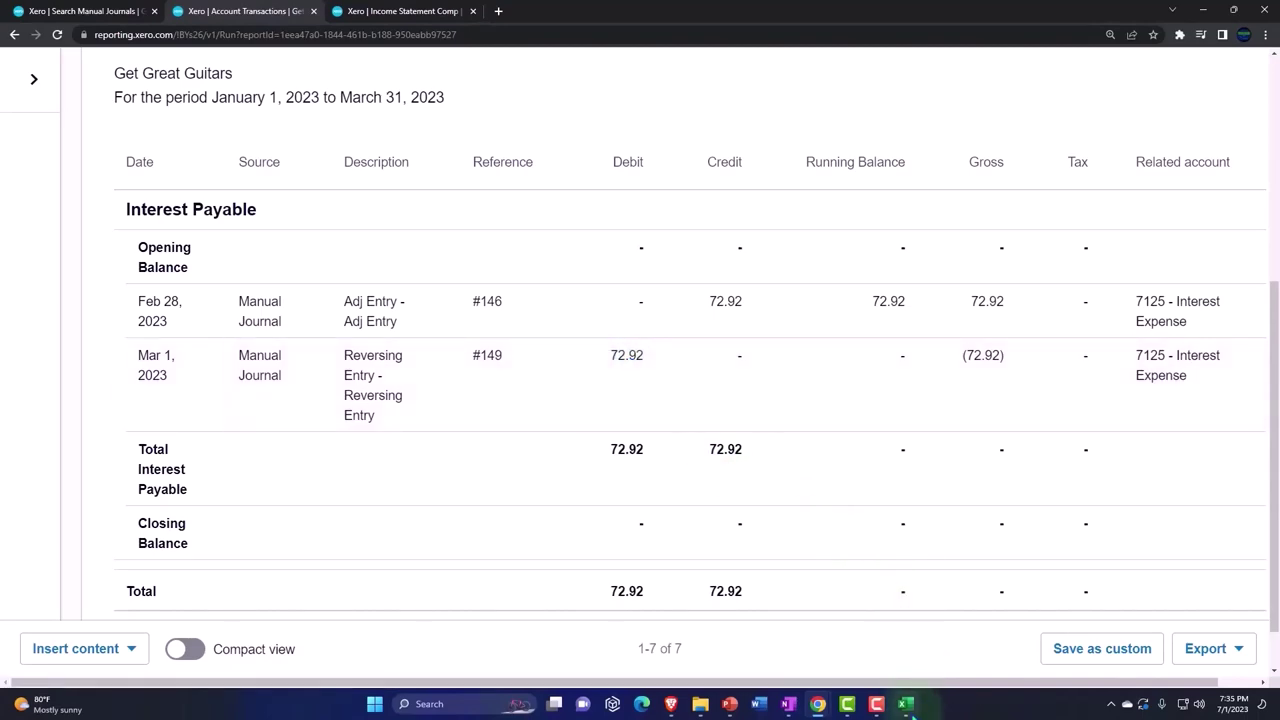
Switch to the Excel amortization workbook, highlight the loan payment entry in J5:L7, and return to Xero.
{"action": "left_click", "coordinate": [906, 704]}
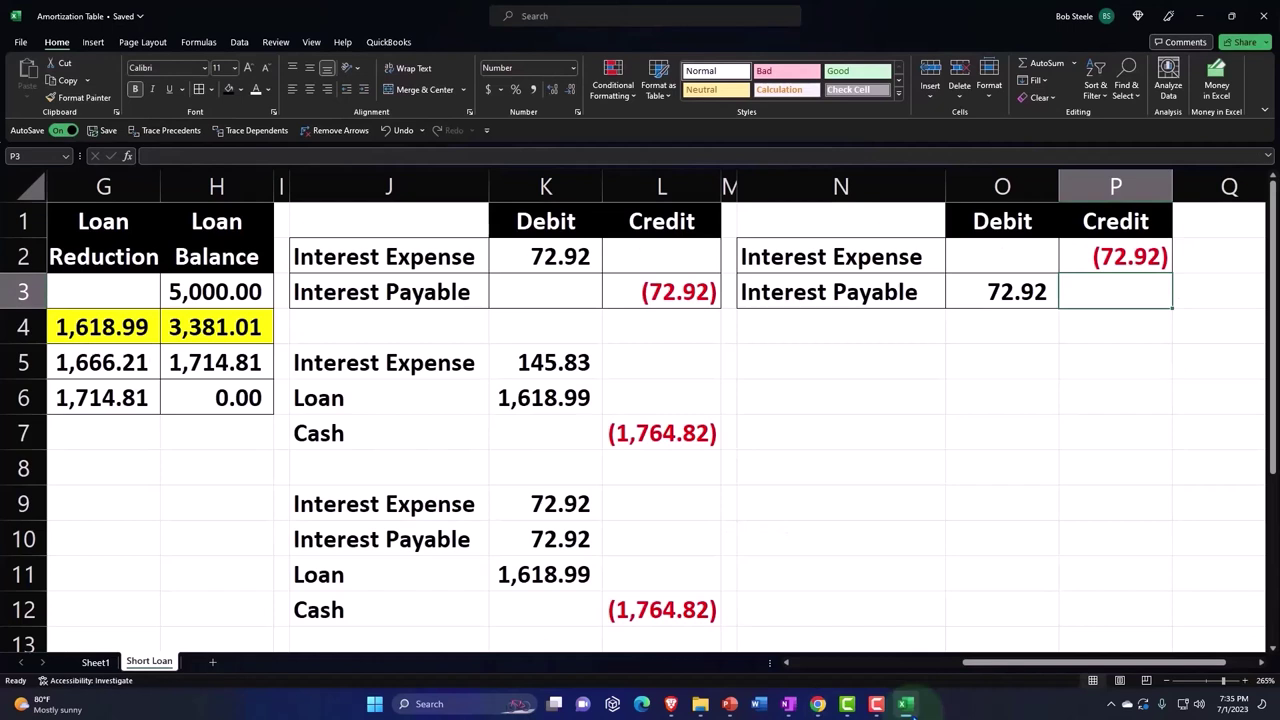
{"action": "left_click", "coordinate": [380, 362]}
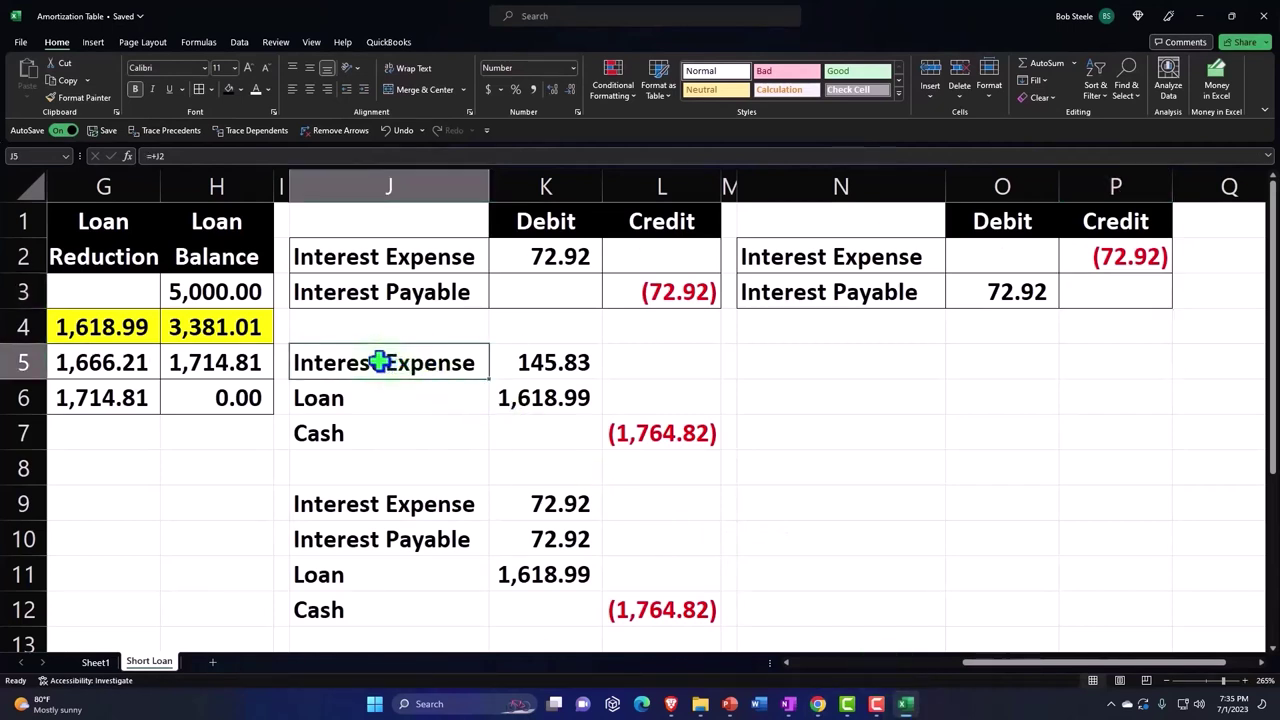
{"action": "left_click_drag", "start_coordinate": [487, 368], "coordinate": [606, 420]}
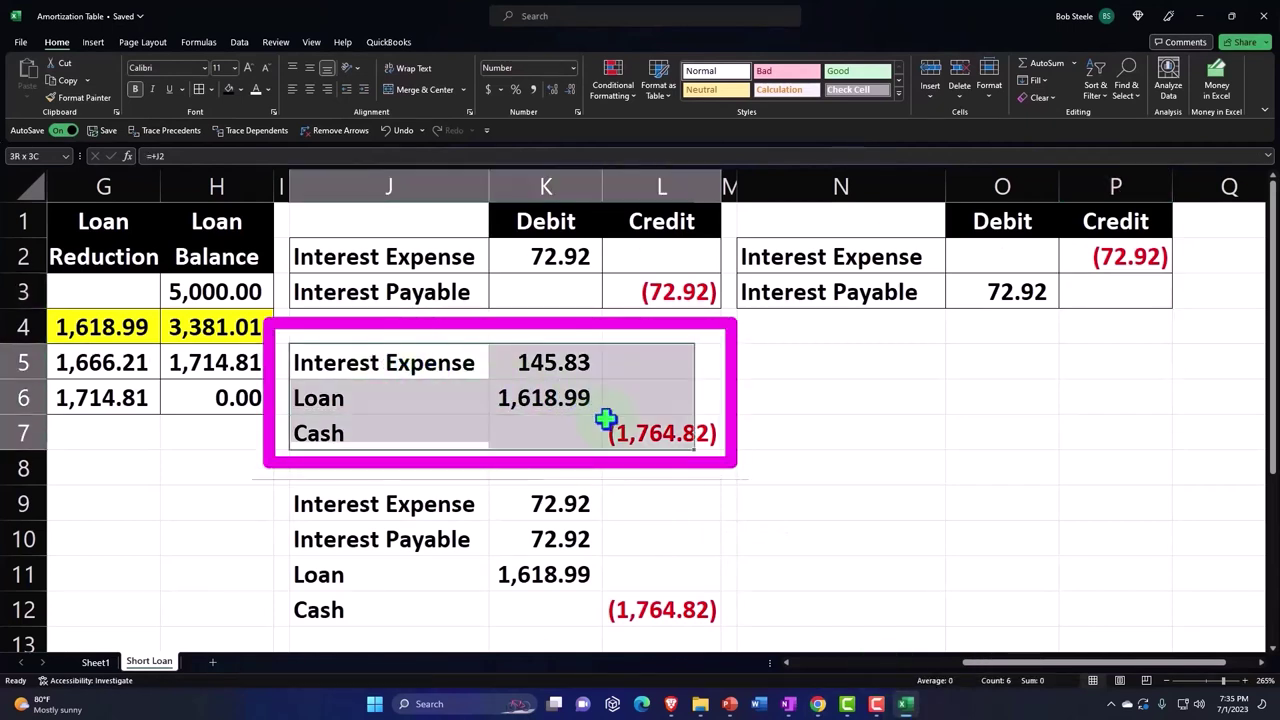
{"action": "left_click", "coordinate": [1198, 16]}
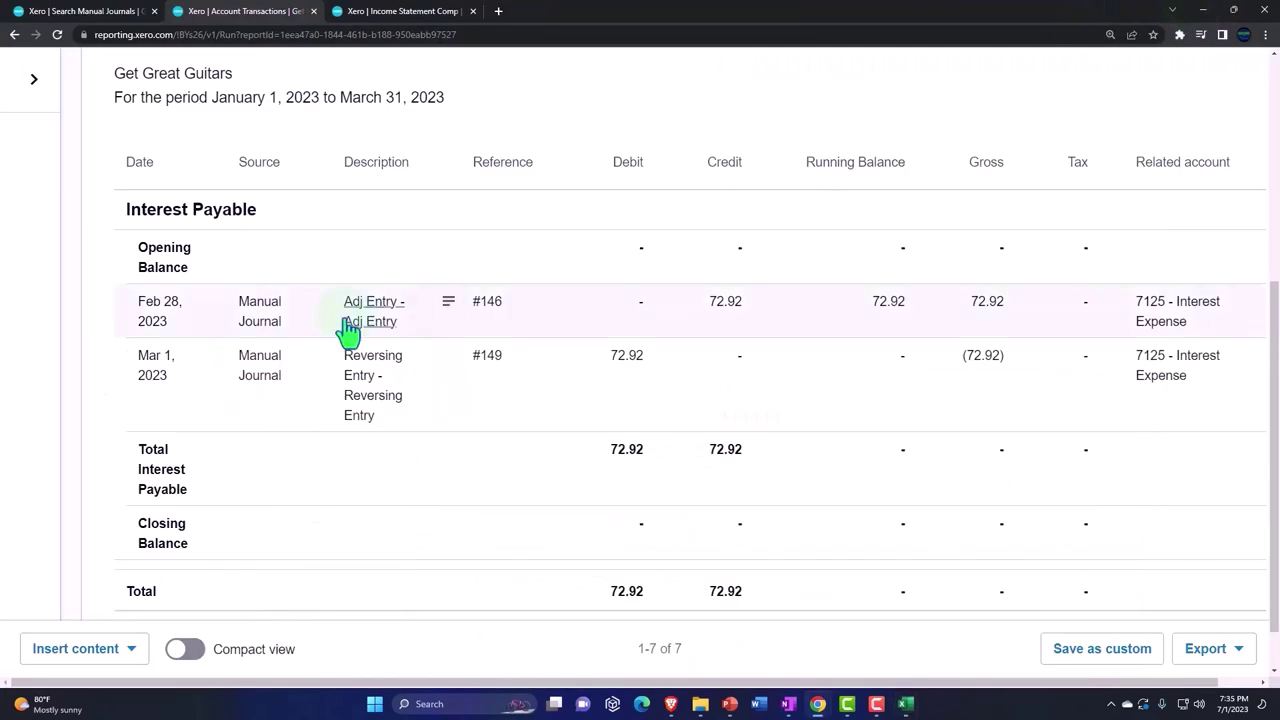
Go back from the Interest Payable transactions to the Balance Sheet Comp report and review its liabilities.
{"action": "scroll", "coordinate": [143, 400], "scroll_direction": "up", "scroll_amount": 4}
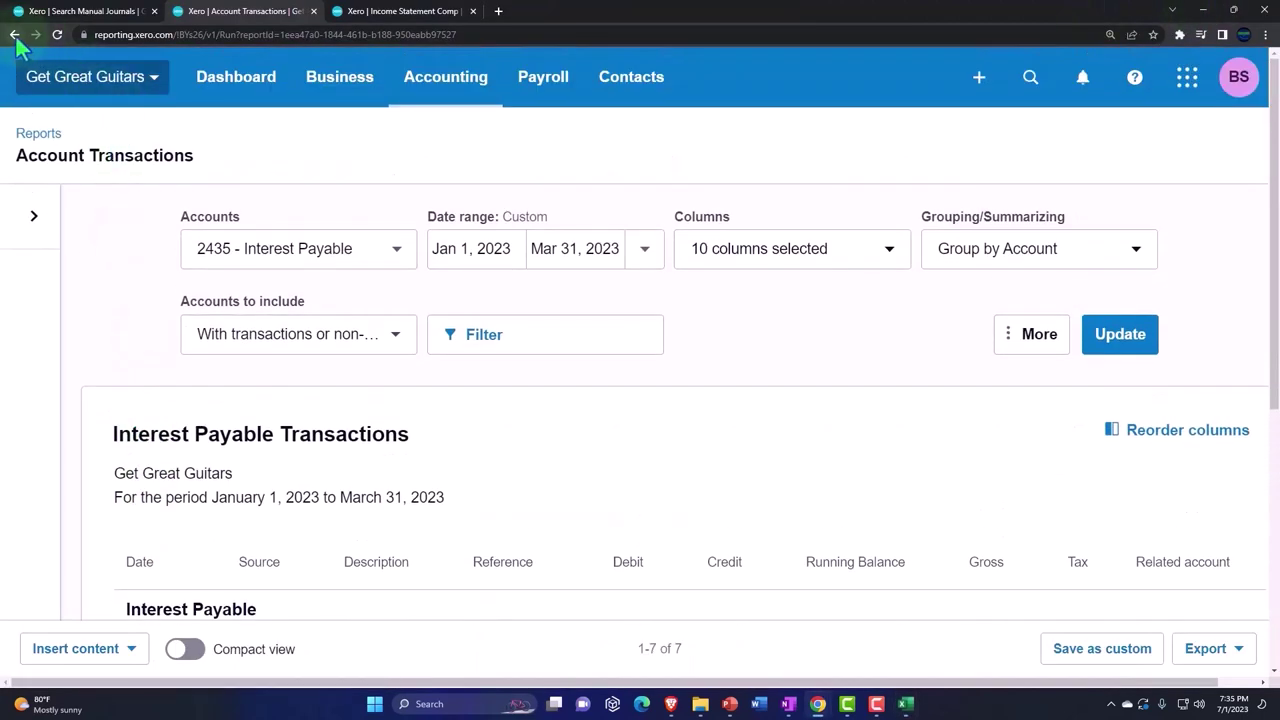
{"action": "left_click", "coordinate": [15, 36]}
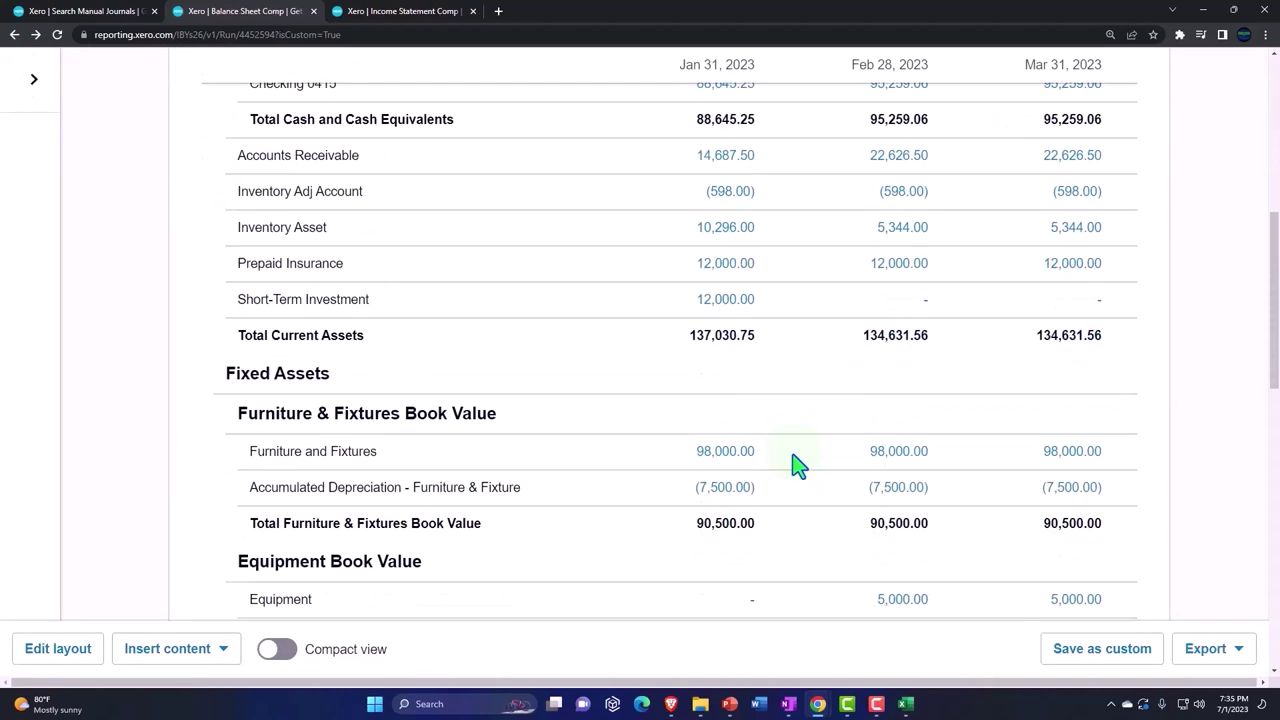
{"action": "scroll", "coordinate": [797, 465], "scroll_direction": "down", "scroll_amount": 1}
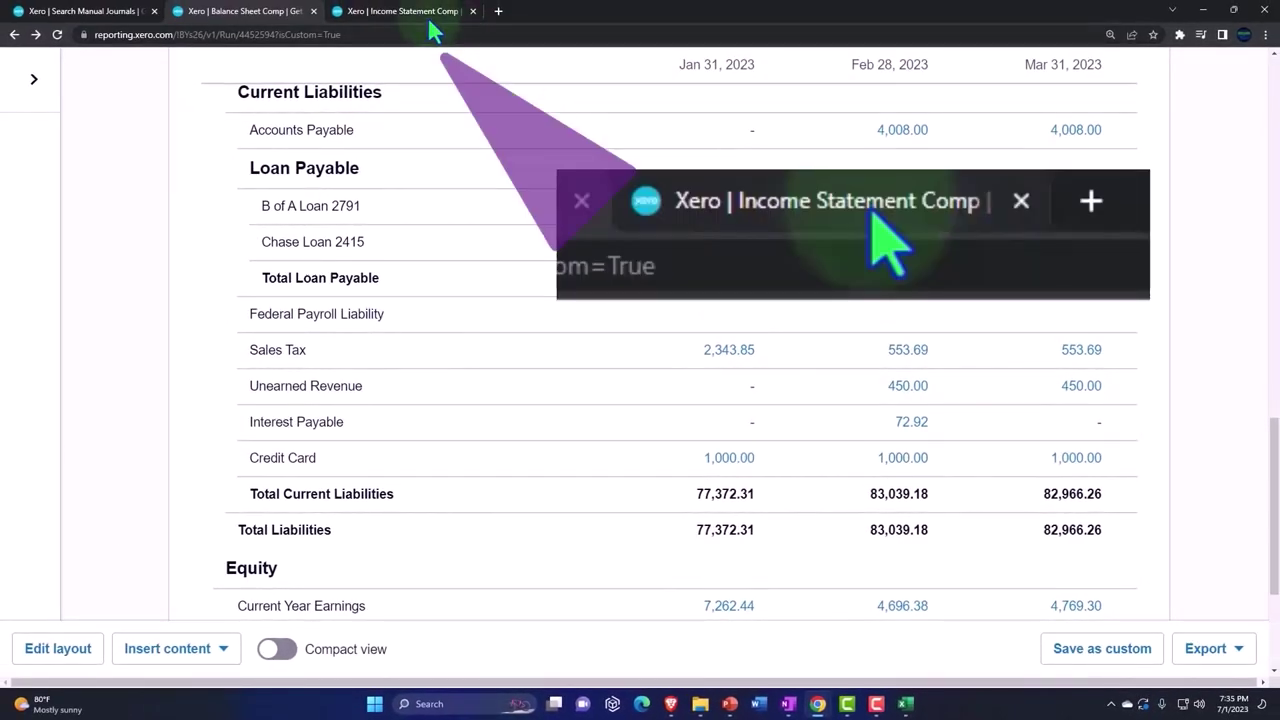
Bring up the Income Statement Comp report and refresh it with the current data.
{"action": "left_click", "coordinate": [430, 31]}
{"action": "scroll", "coordinate": [771, 309], "scroll_direction": "up", "scroll_amount": 3}
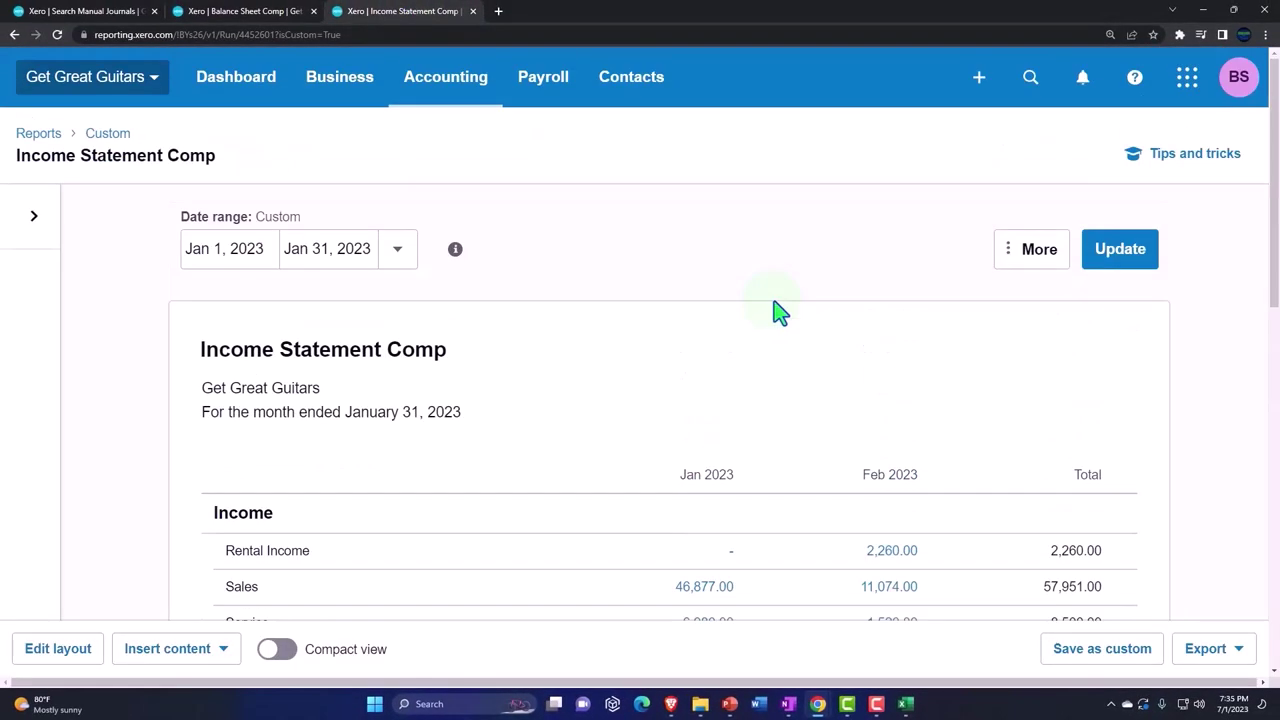
{"action": "left_click", "coordinate": [1120, 262]}
{"action": "scroll", "coordinate": [711, 343], "scroll_direction": "down", "scroll_amount": 2}
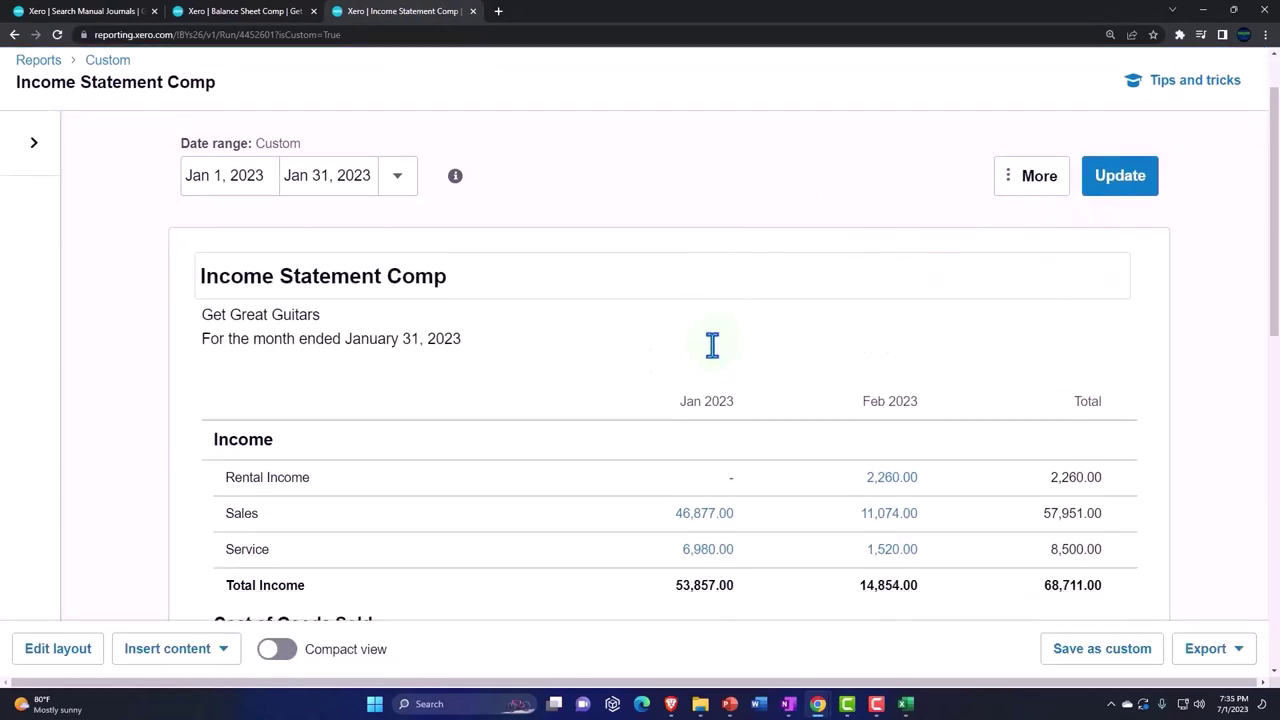
{"action": "scroll", "coordinate": [852, 360], "scroll_direction": "up", "scroll_amount": 3}
Edit the income statement layout to add a monthly date column for Mar 2023 and update the layout.
{"action": "left_click", "coordinate": [85, 652]}
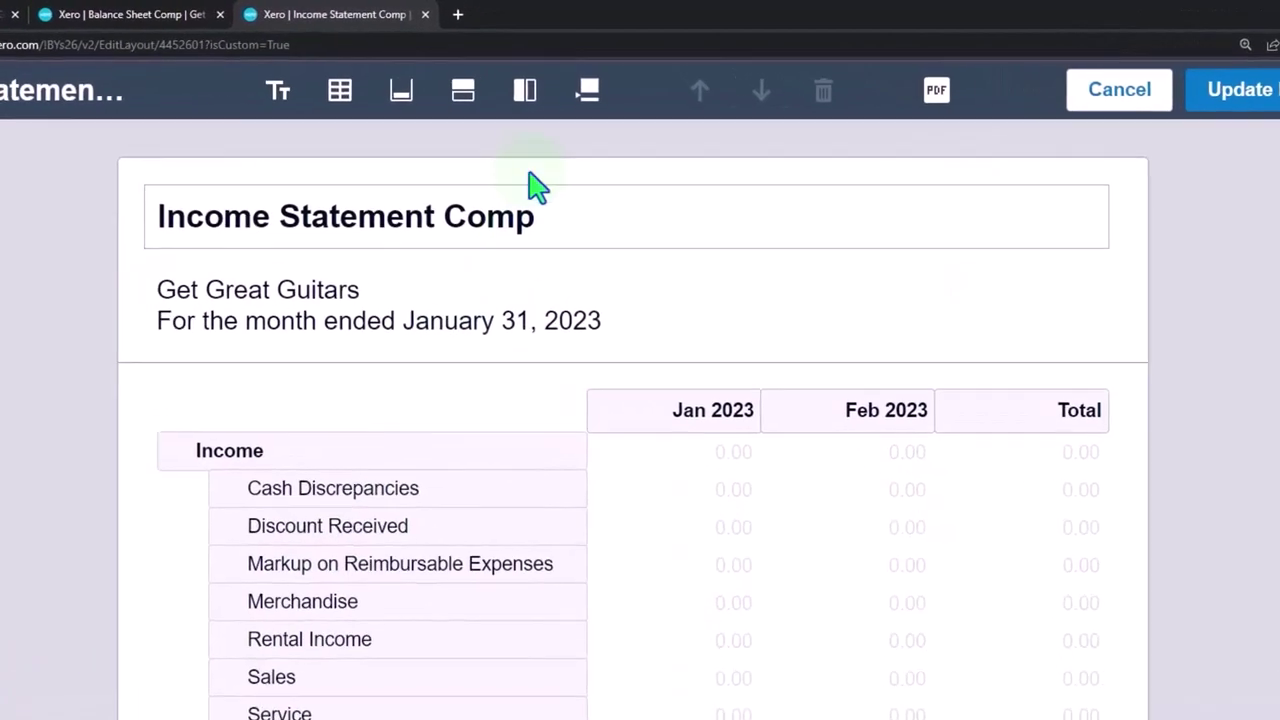
{"action": "left_click", "coordinate": [524, 90]}
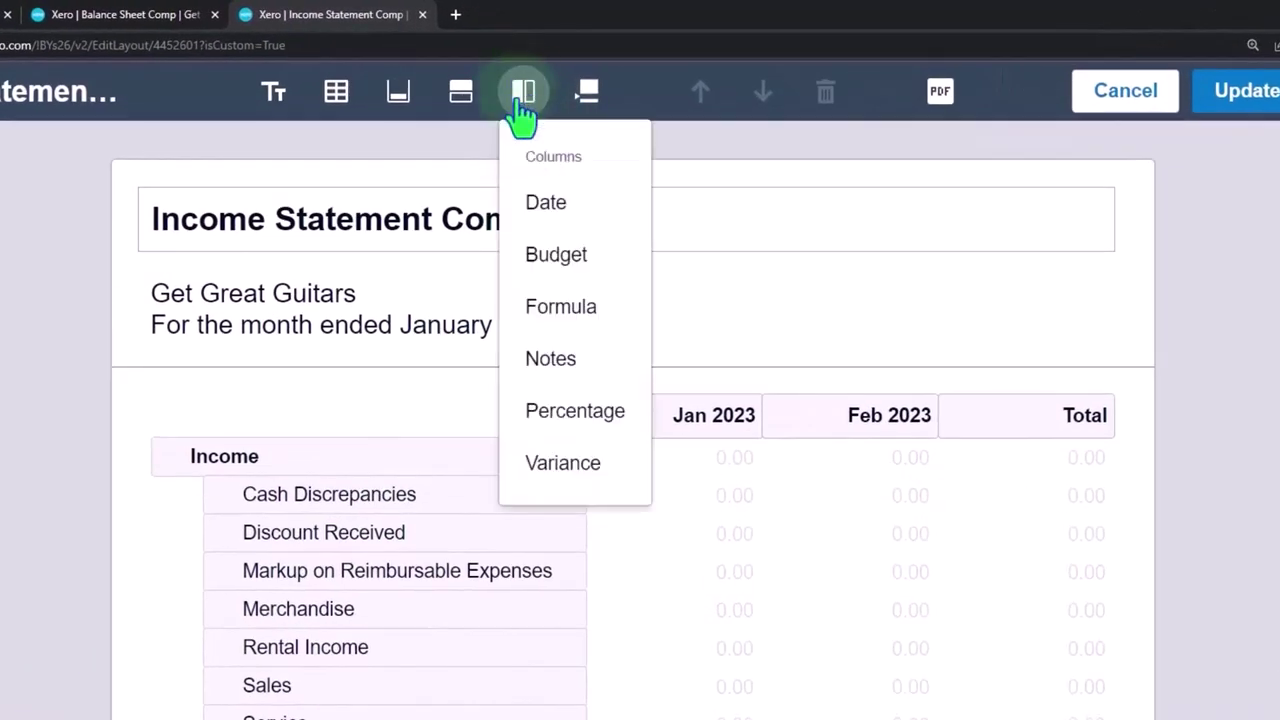
{"action": "left_click", "coordinate": [535, 205]}
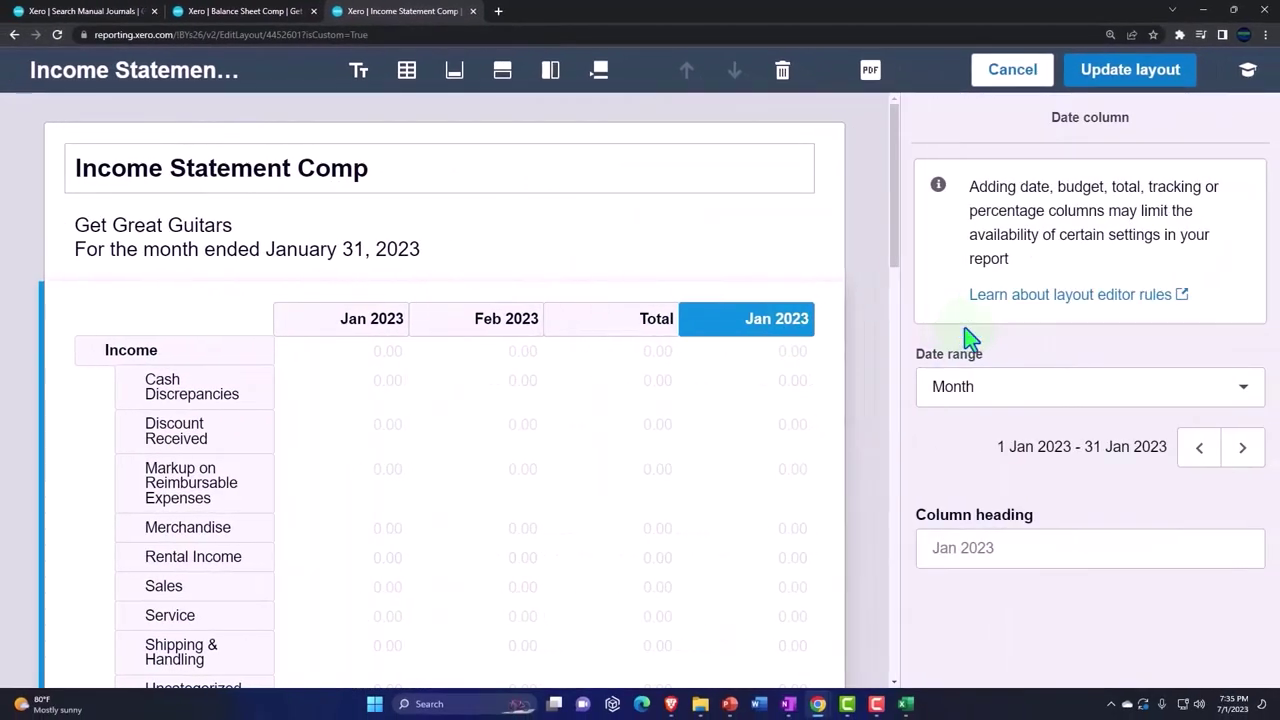
{"action": "left_click", "coordinate": [1244, 449]}
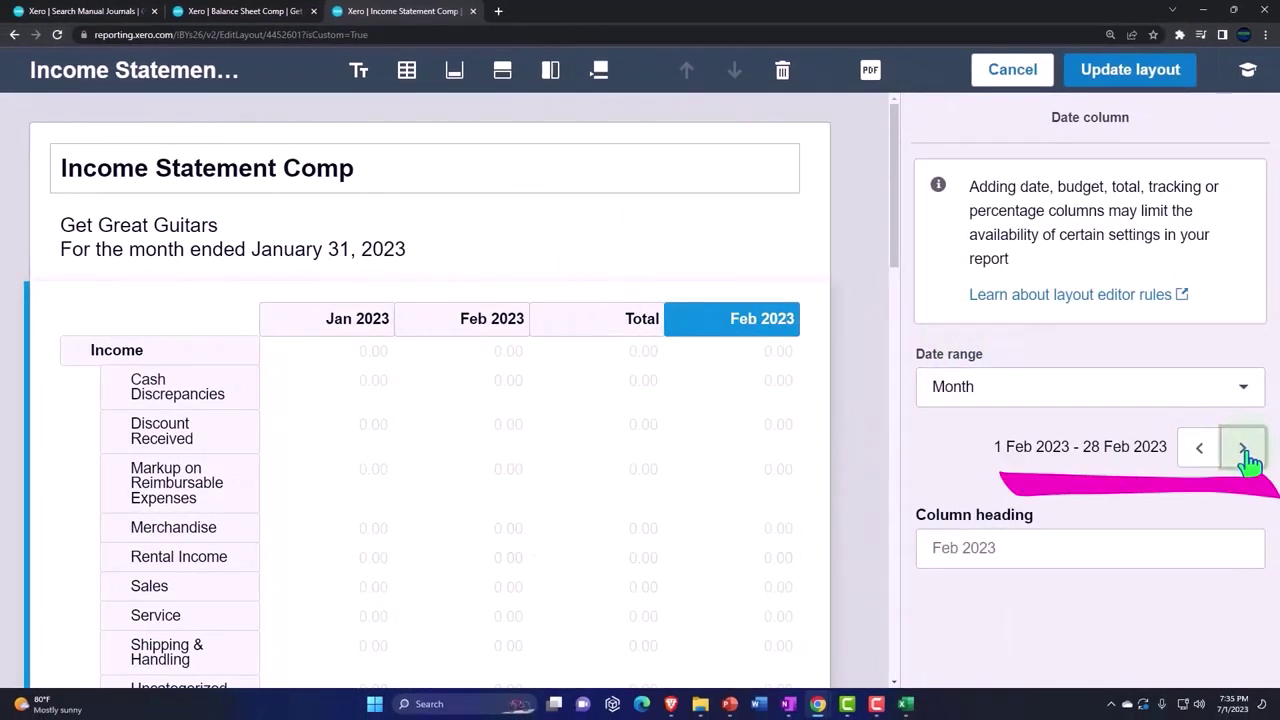
{"action": "left_click", "coordinate": [1245, 452]}
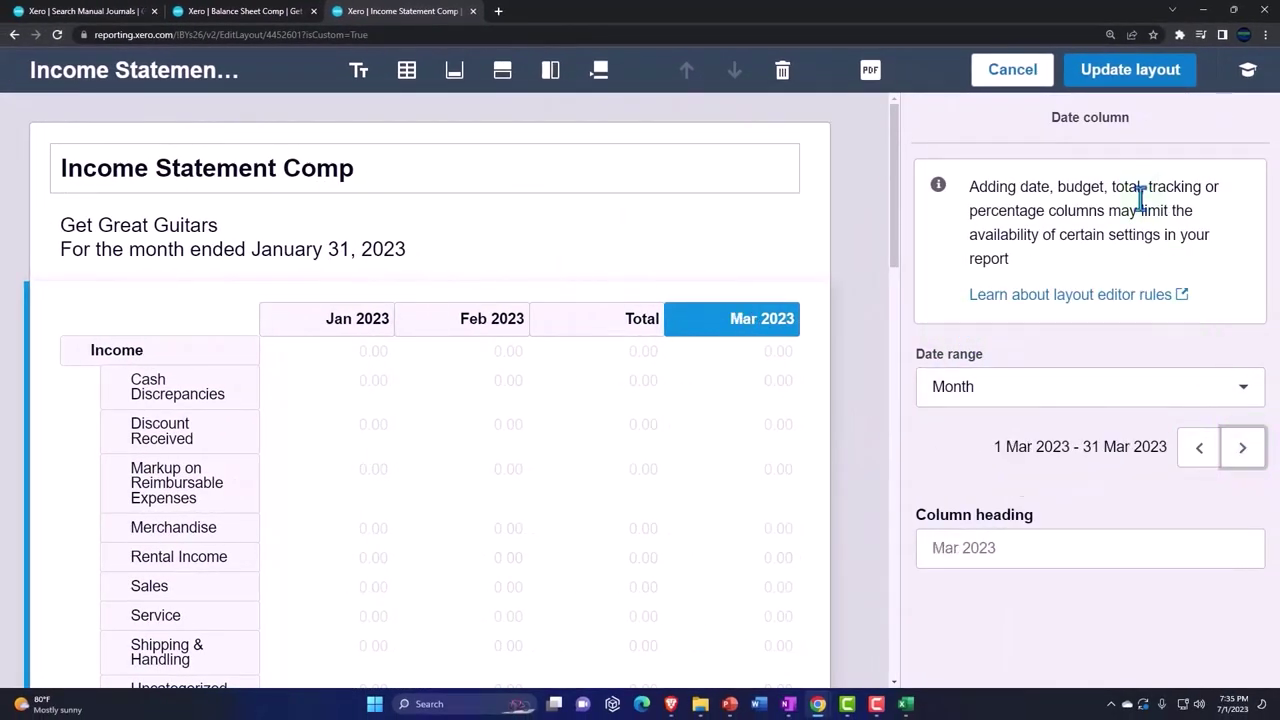
{"action": "left_click", "coordinate": [1110, 77]}
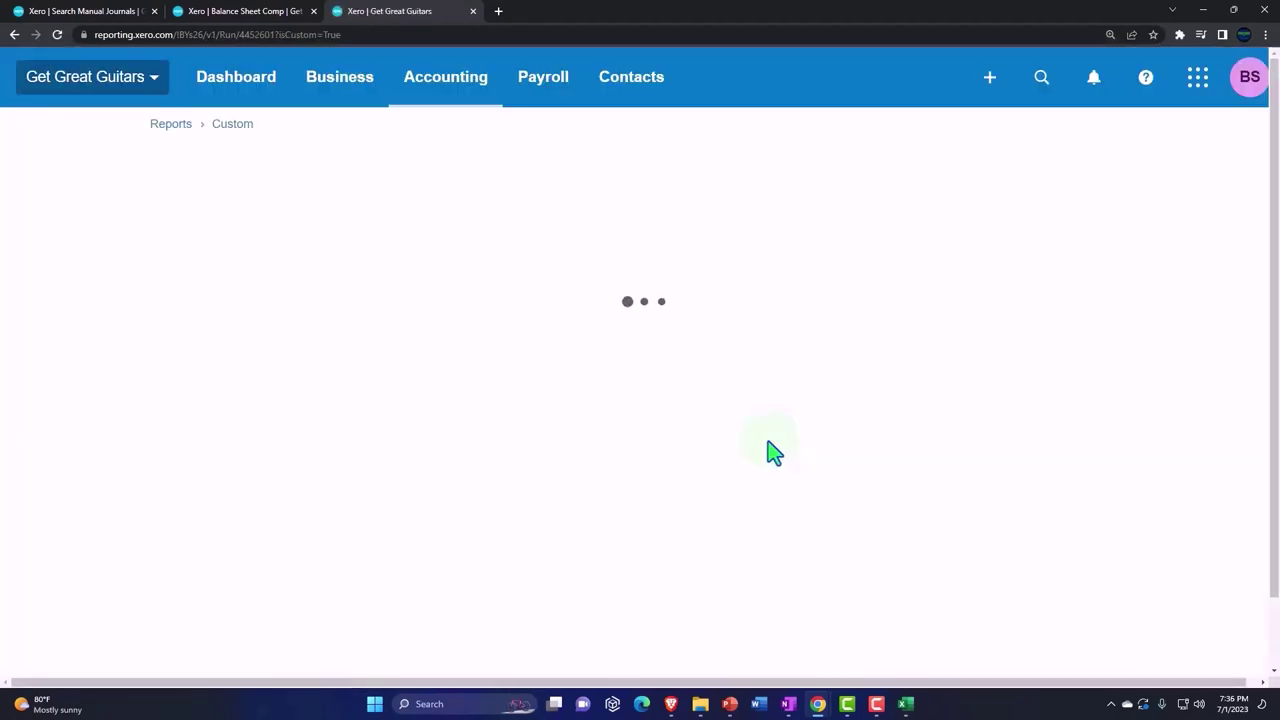
Save the report as a custom report named Income Statement Comp and dismiss the notification.
{"action": "scroll", "coordinate": [766, 445], "scroll_direction": "down", "scroll_amount": 4}
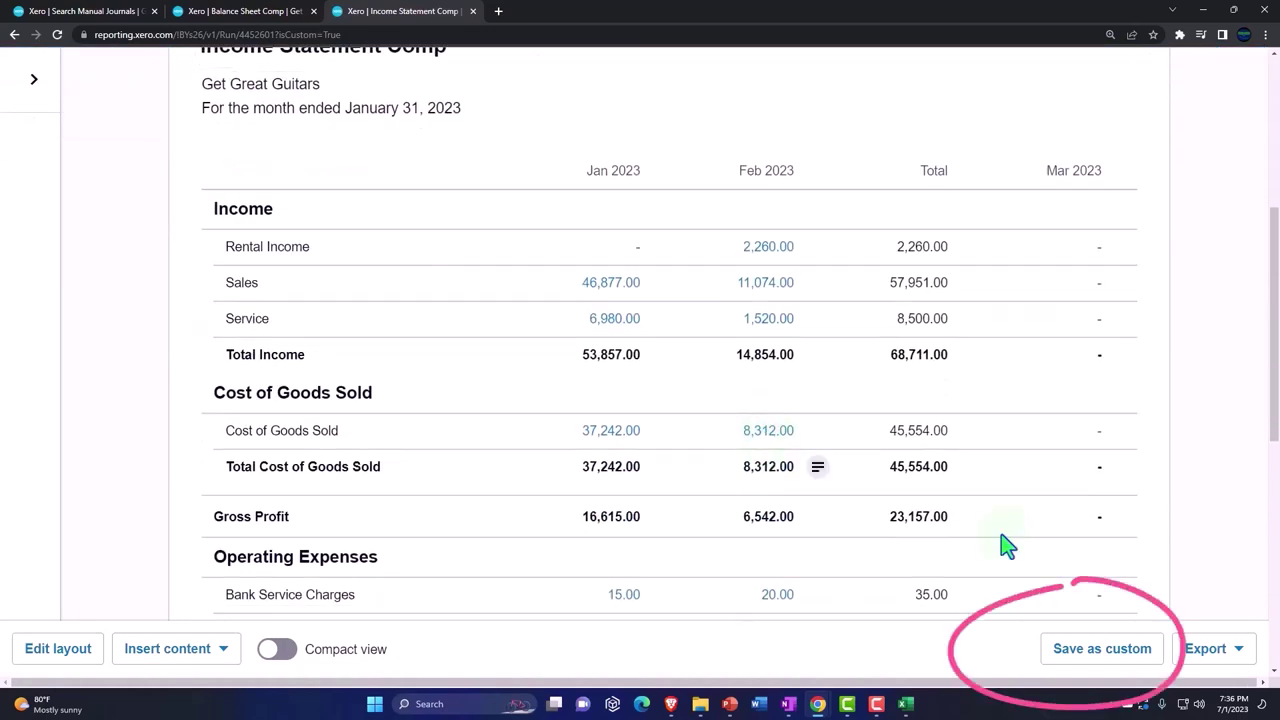
{"action": "left_click", "coordinate": [1133, 658]}
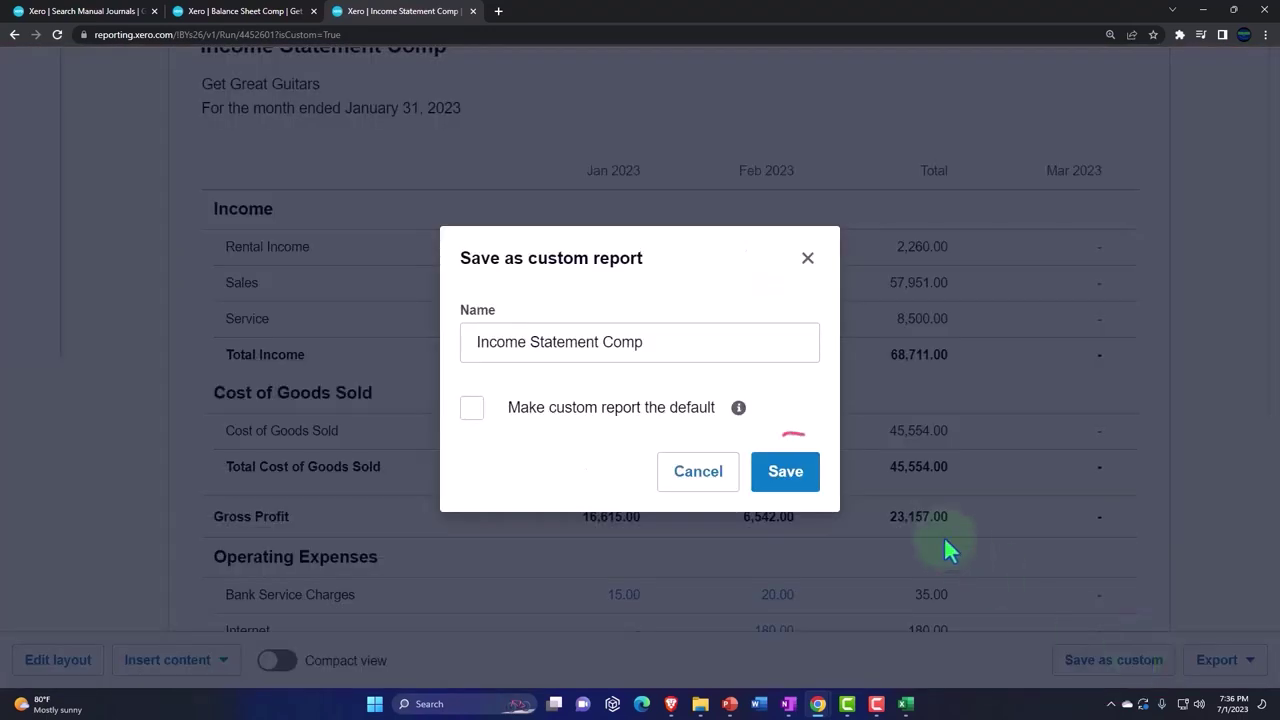
{"action": "left_click", "coordinate": [799, 482]}
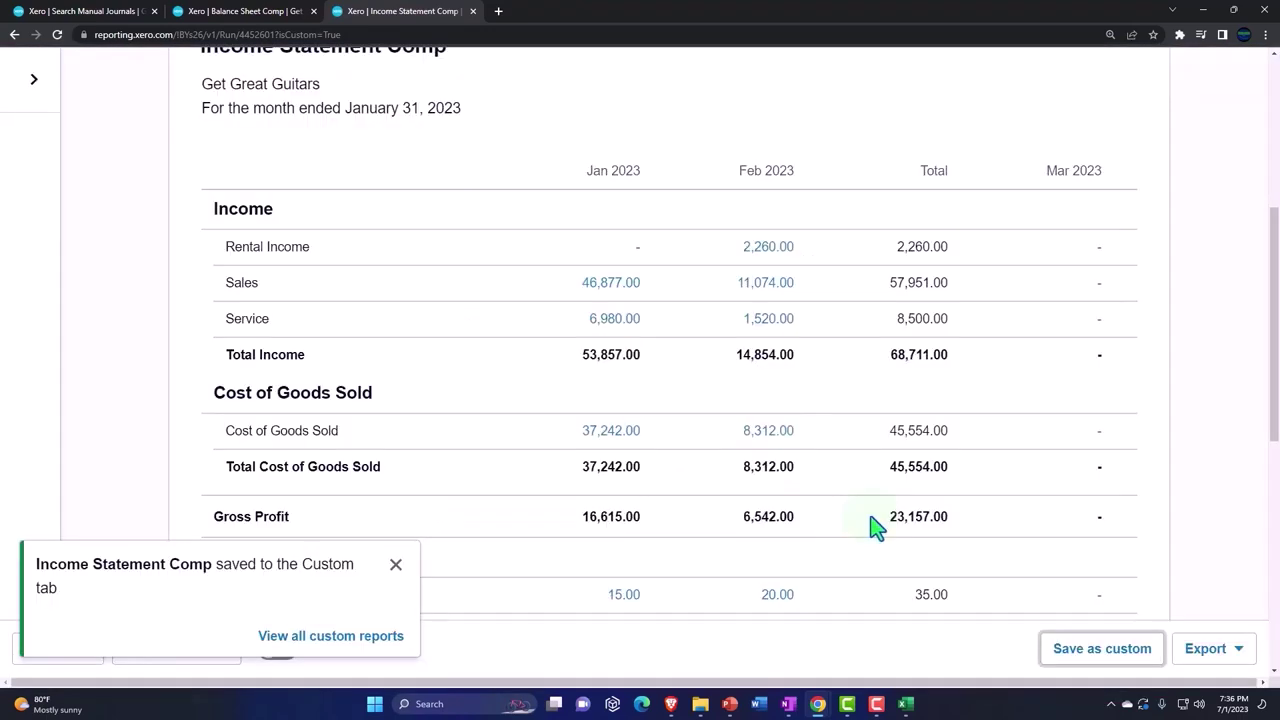
{"action": "scroll", "coordinate": [873, 527], "scroll_direction": "up", "scroll_amount": 3}
{"action": "scroll", "coordinate": [873, 527], "scroll_direction": "down", "scroll_amount": 2}
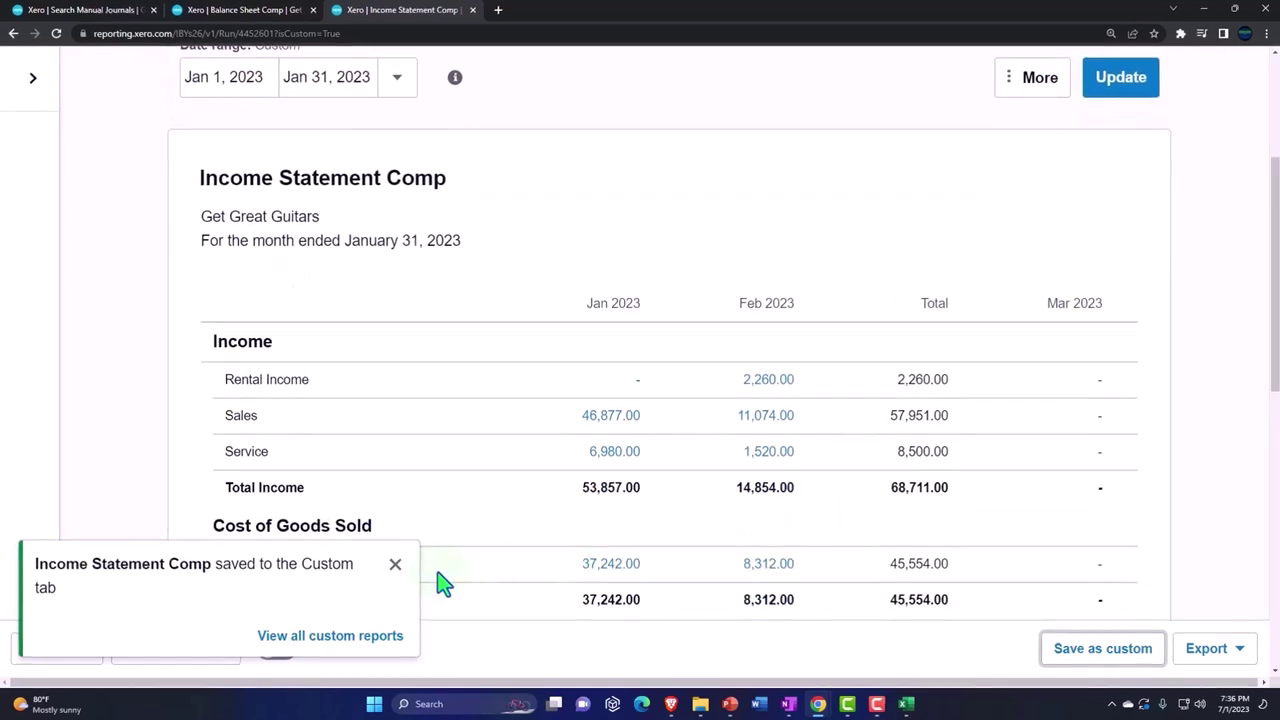
{"action": "left_click", "coordinate": [395, 564]}
Examine the March Interest Expense line in the income statement and compare it with the loan payment entry in J5:L7 of the Excel workbook.
{"action": "scroll", "coordinate": [251, 479], "scroll_direction": "down", "scroll_amount": 4}
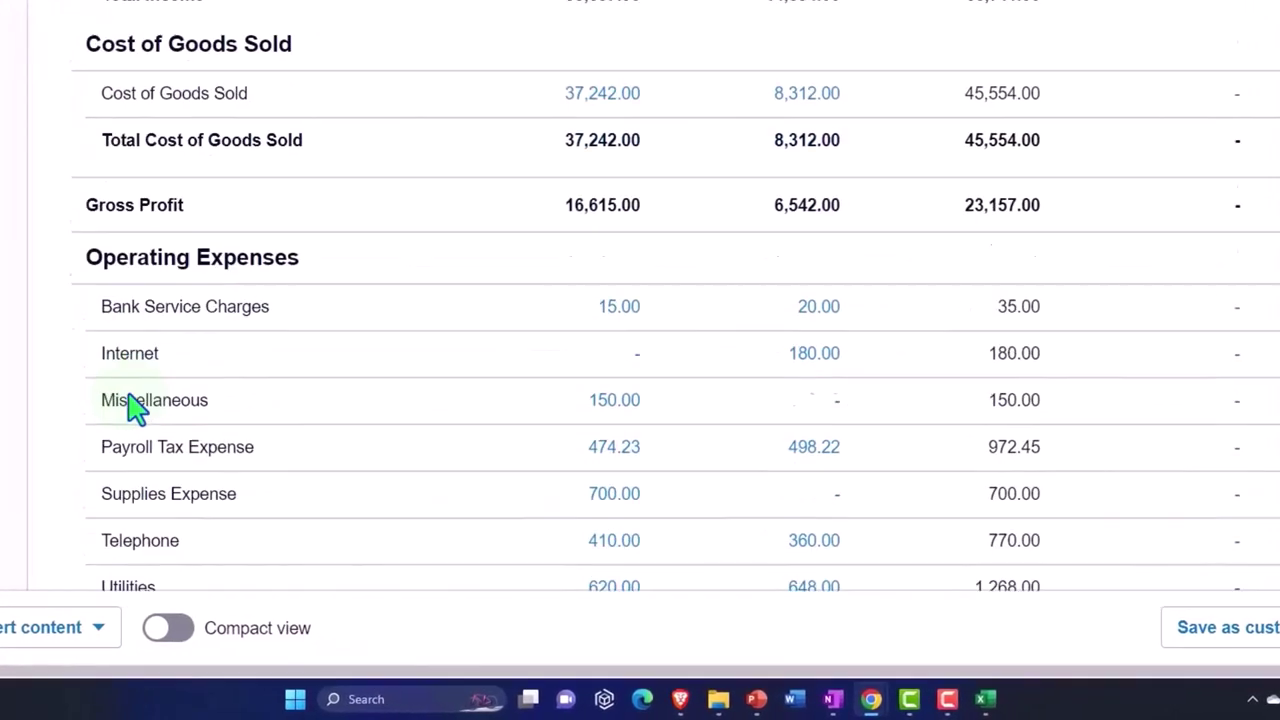
{"action": "scroll", "coordinate": [137, 407], "scroll_direction": "down", "scroll_amount": 5}
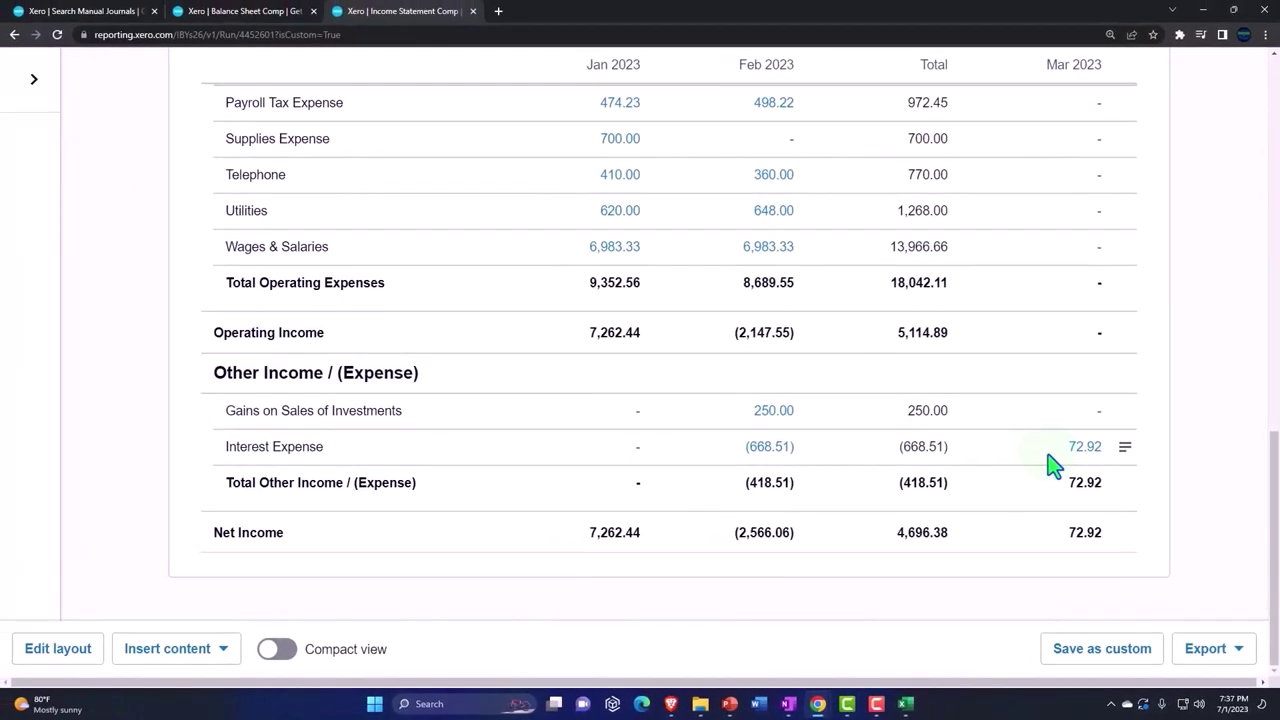
{"action": "left_click", "coordinate": [905, 704]}
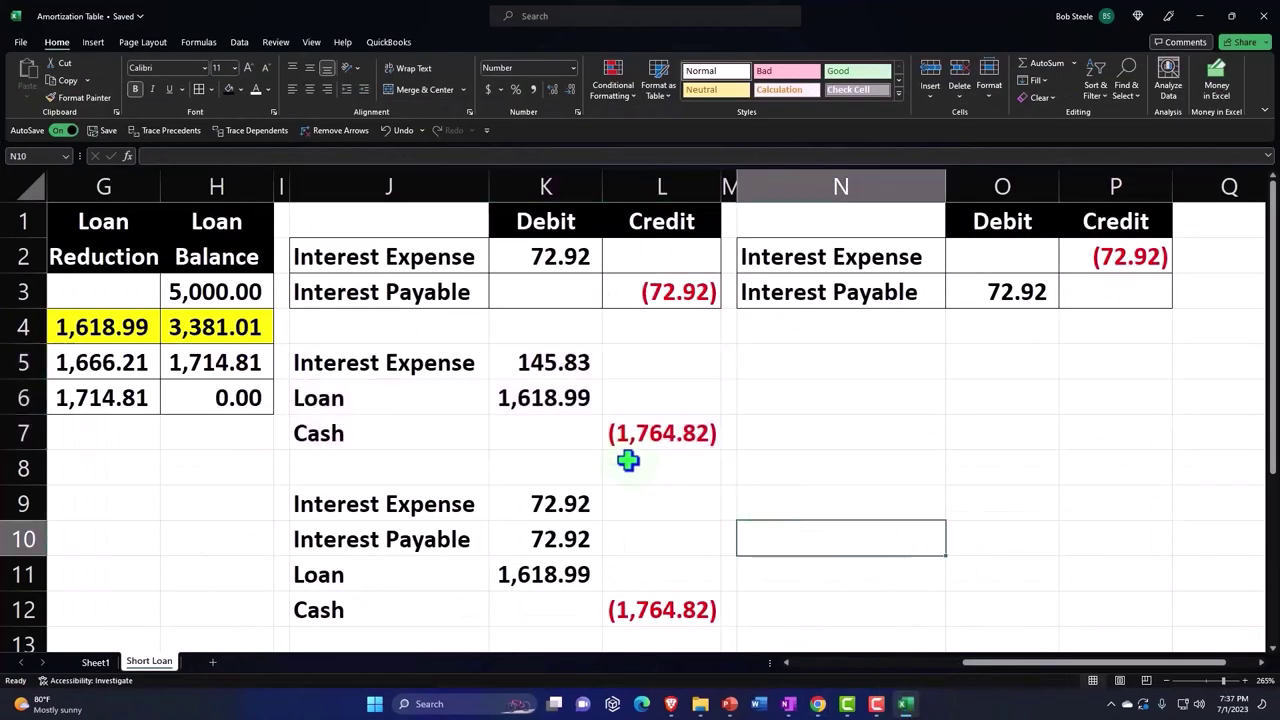
{"action": "left_click_drag", "start_coordinate": [350, 363], "coordinate": [611, 432]}
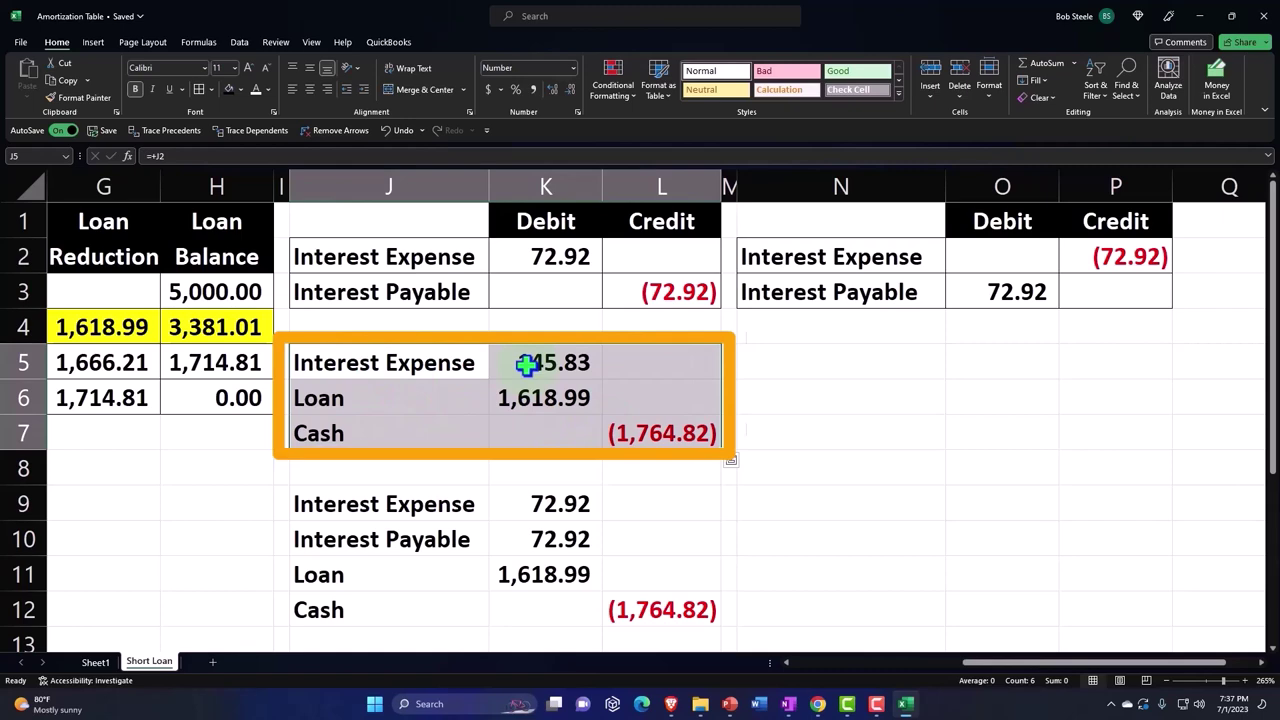
{"action": "left_click", "coordinate": [905, 704]}
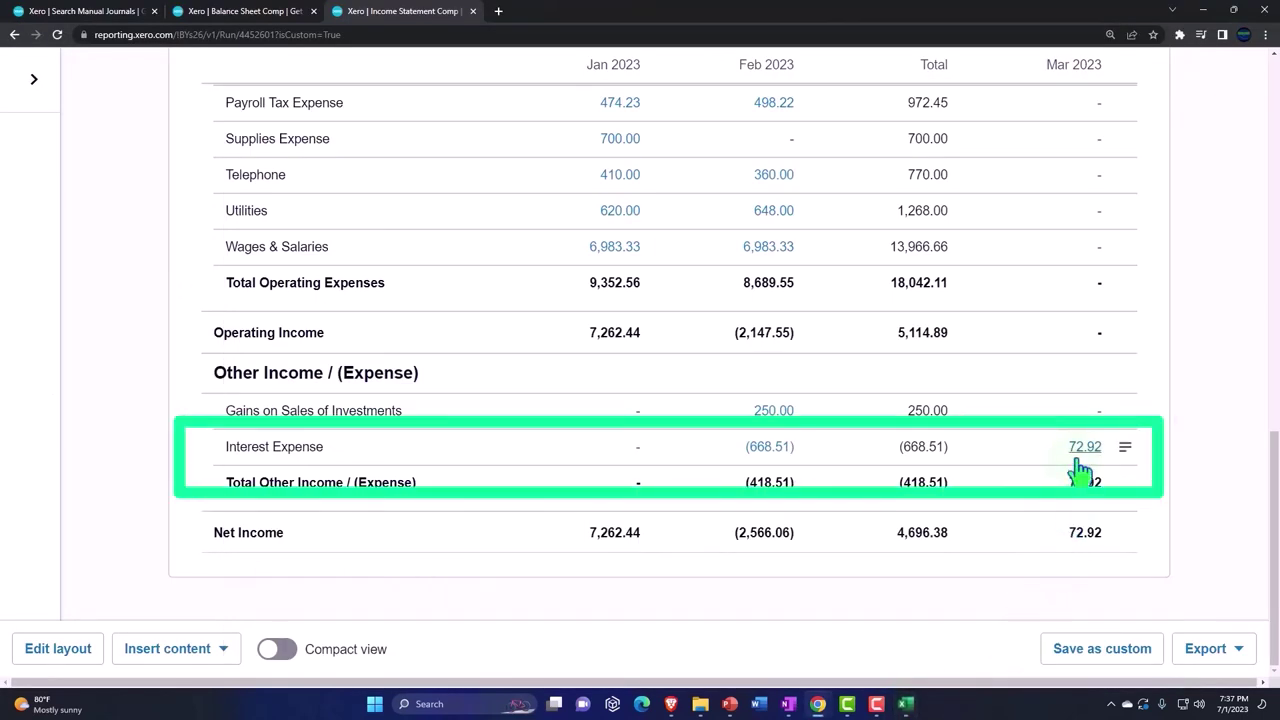
Check the interest expense portion in cell K9 of the Excel workbook's split payment entry and return to the income statement.
{"action": "left_click", "coordinate": [905, 704]}
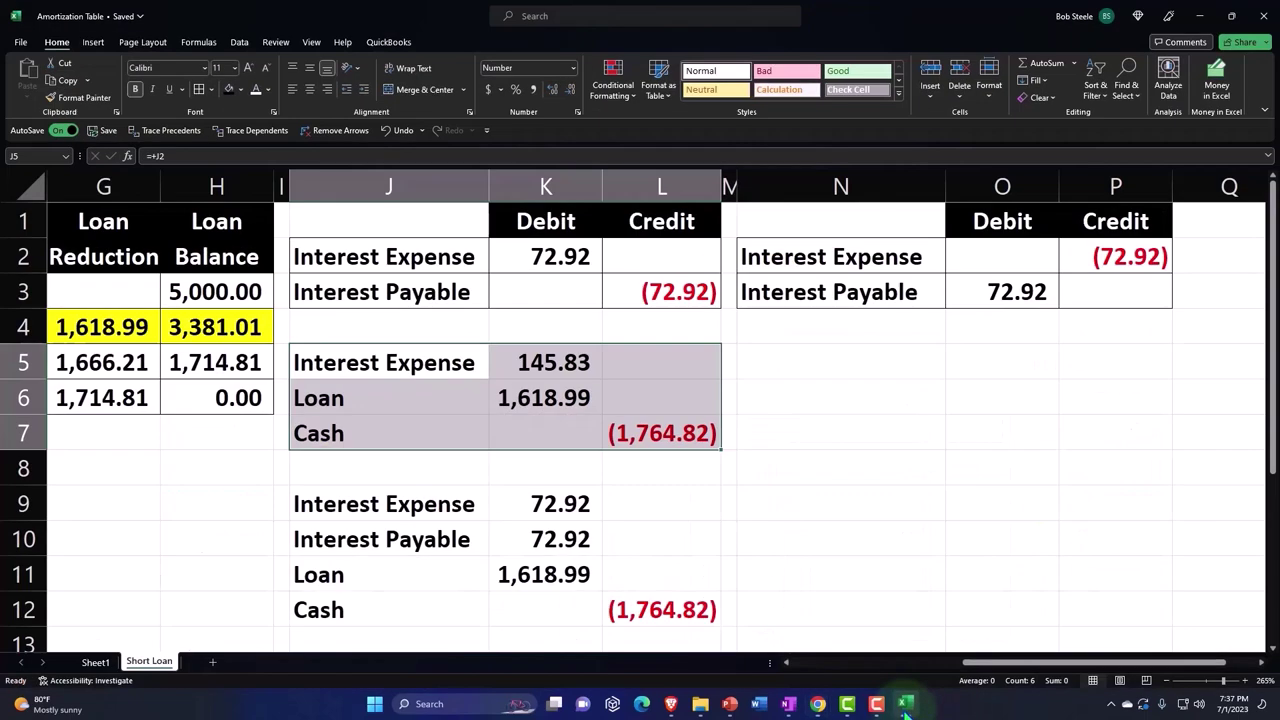
{"action": "left_click", "coordinate": [545, 502]}
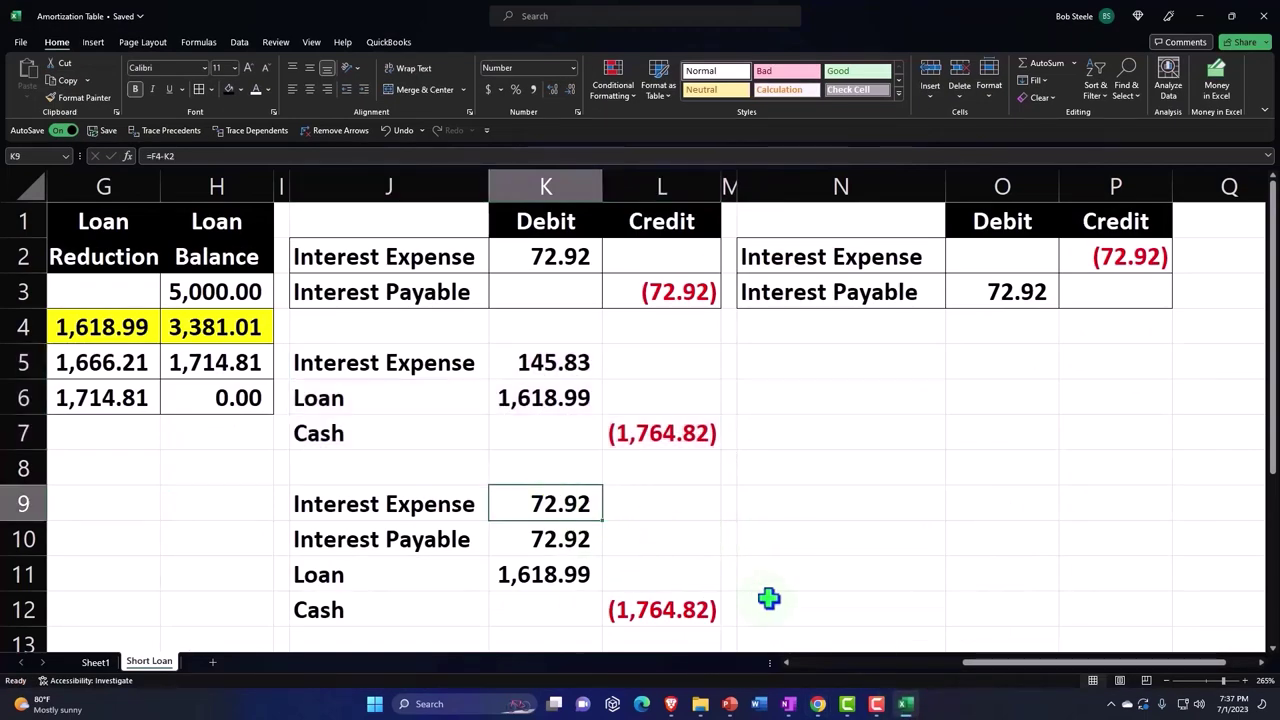
{"action": "left_click", "coordinate": [1197, 16]}
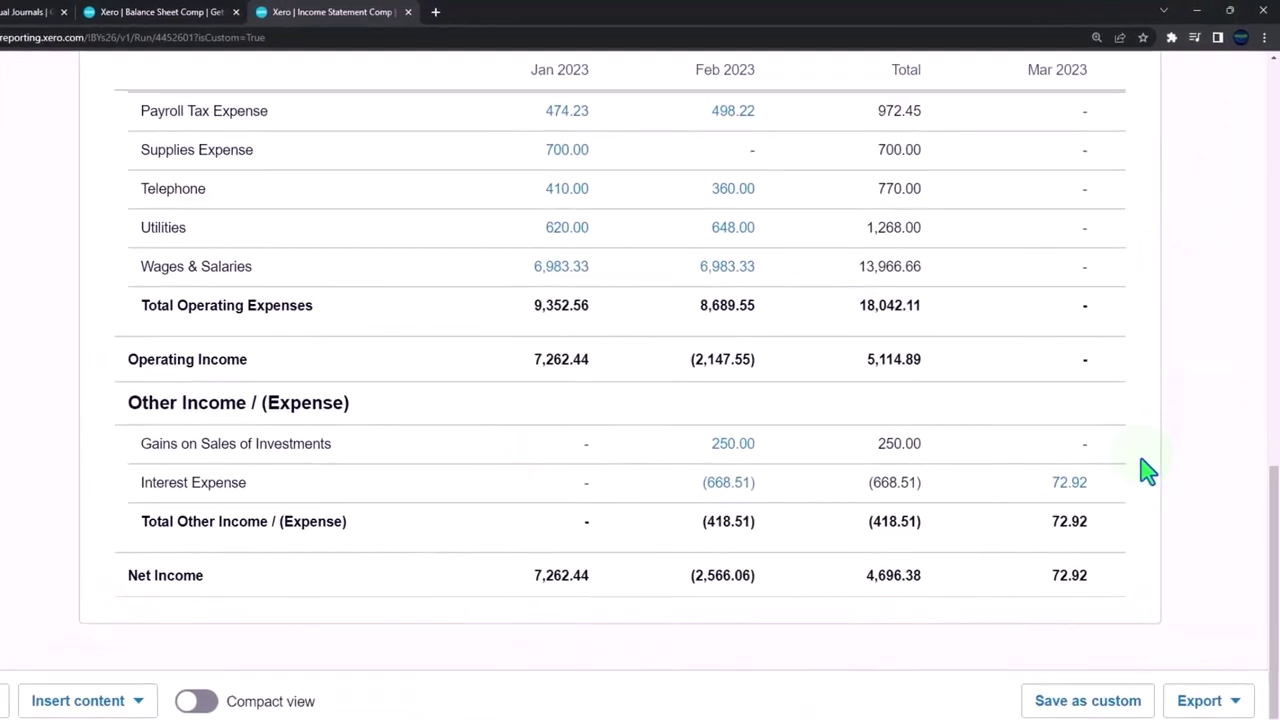
Drill down into the Mar 2023 Interest Expense amount and review its underlying transactions.
{"action": "mouse_move", "coordinate": [1120, 502]}
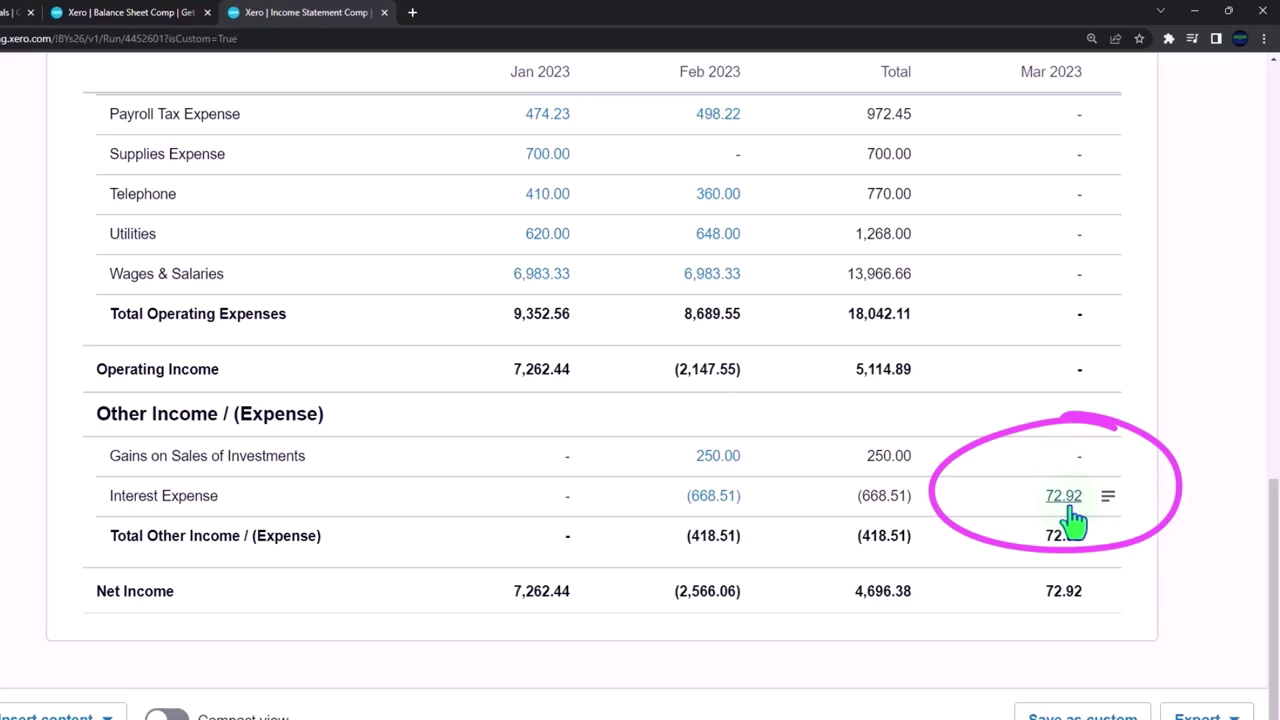
{"action": "left_click", "coordinate": [1065, 498]}
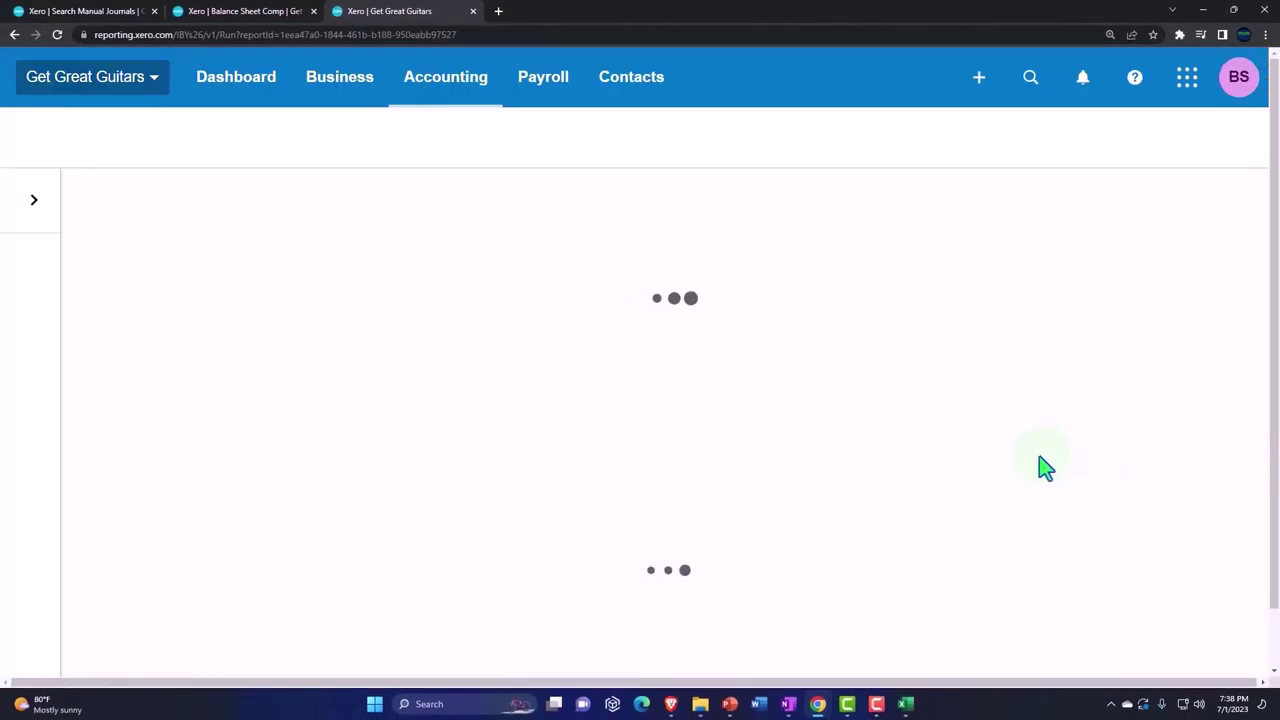
{"action": "scroll", "coordinate": [1000, 425], "scroll_direction": "down", "scroll_amount": 3}
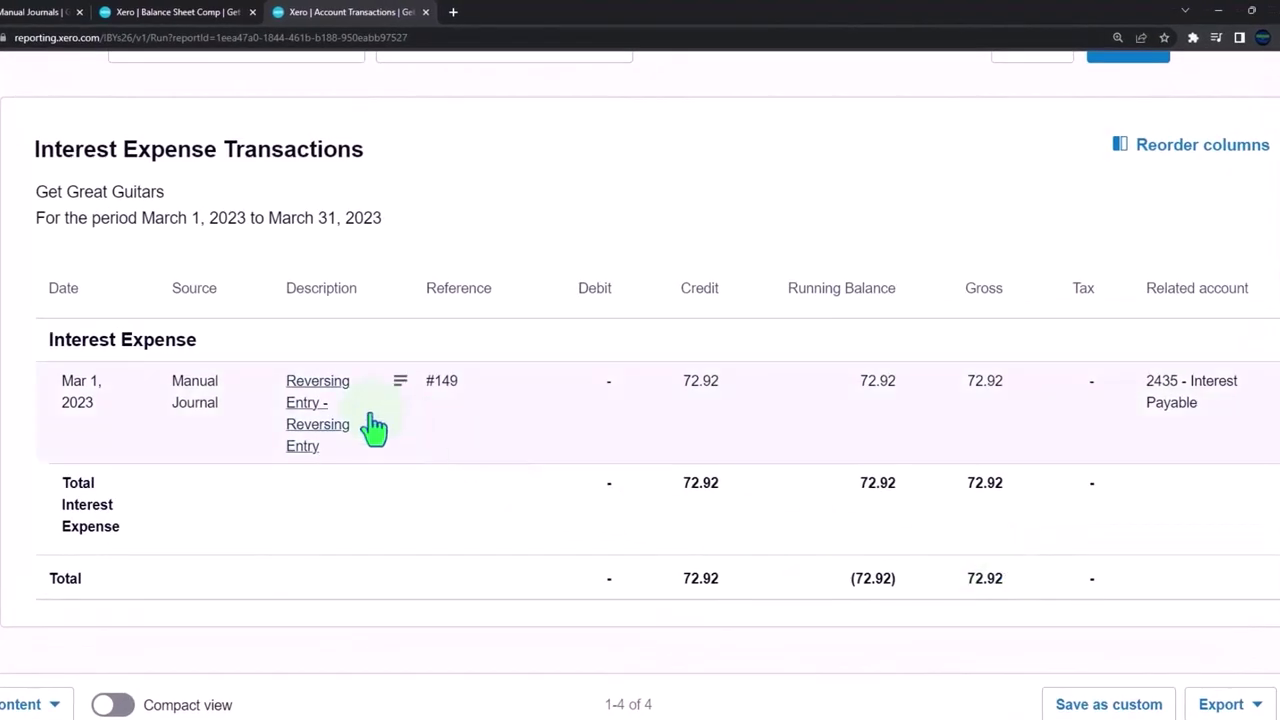
Set the Interest Expense transactions report's start date to Feb 28, 2023 and update the report.
{"action": "scroll", "coordinate": [410, 543], "scroll_direction": "up", "scroll_amount": 1}
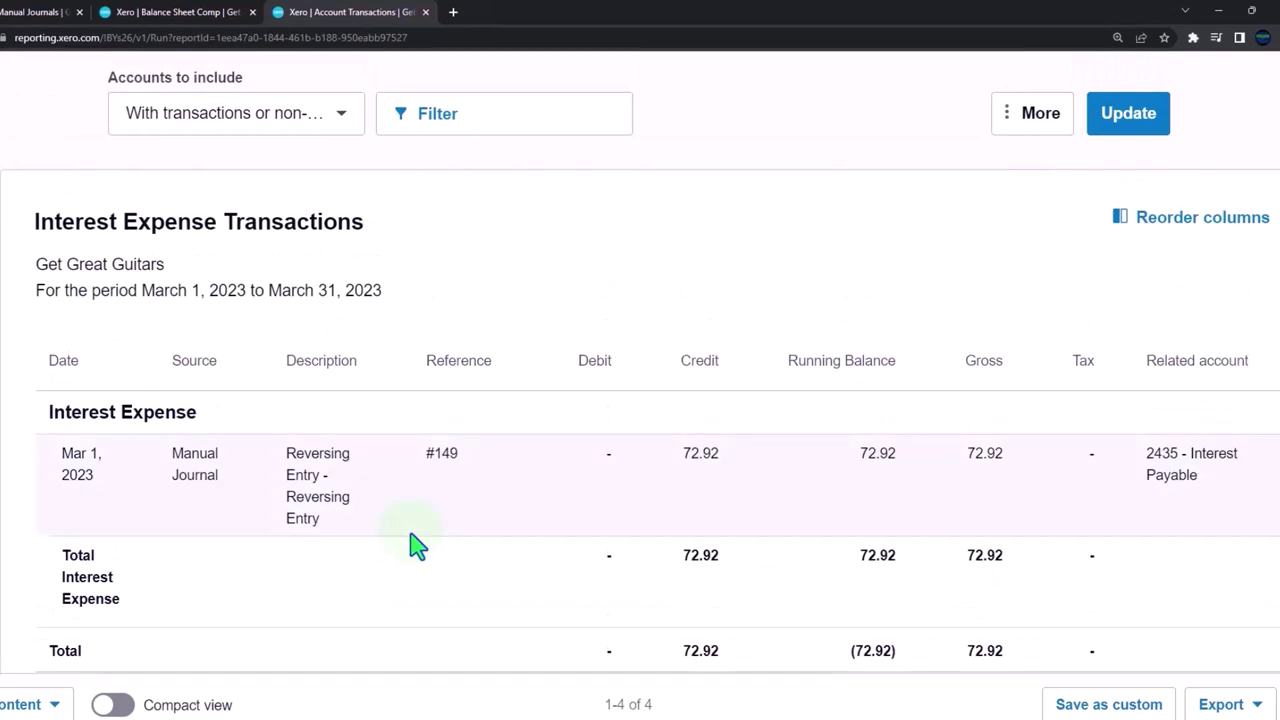
{"action": "scroll", "coordinate": [414, 546], "scroll_direction": "up", "scroll_amount": 3}
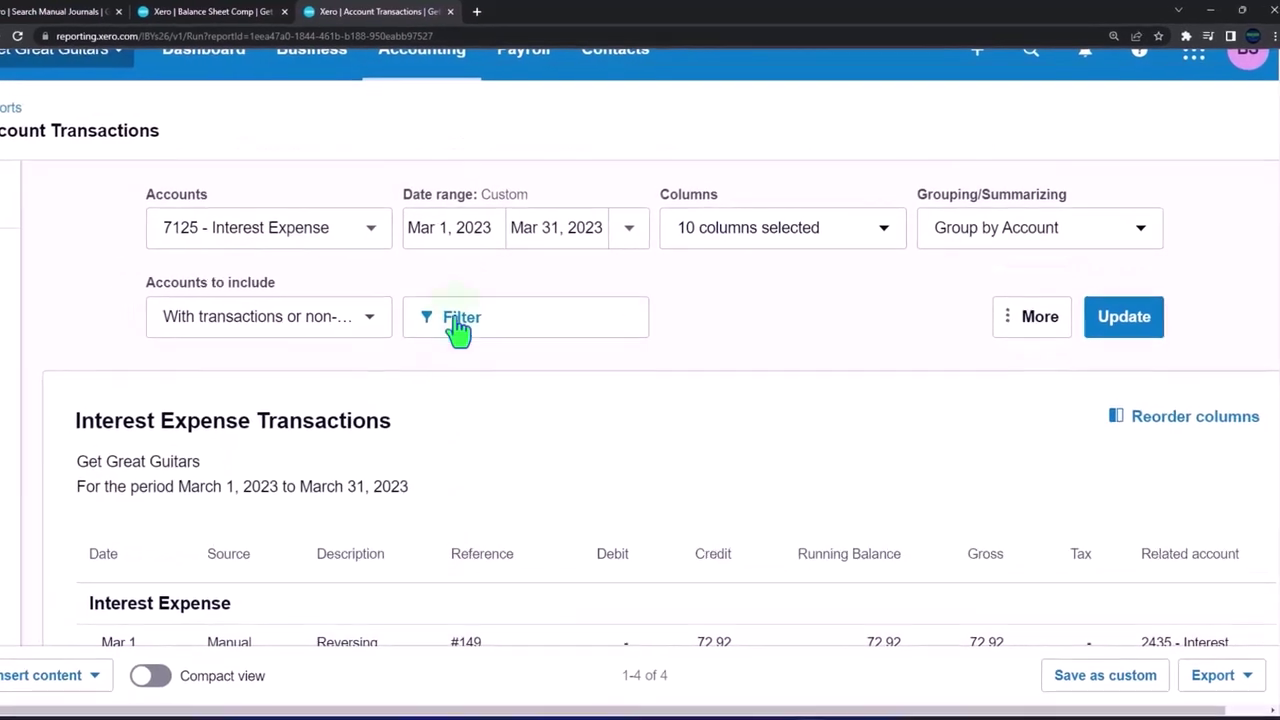
{"action": "left_click", "coordinate": [490, 228]}
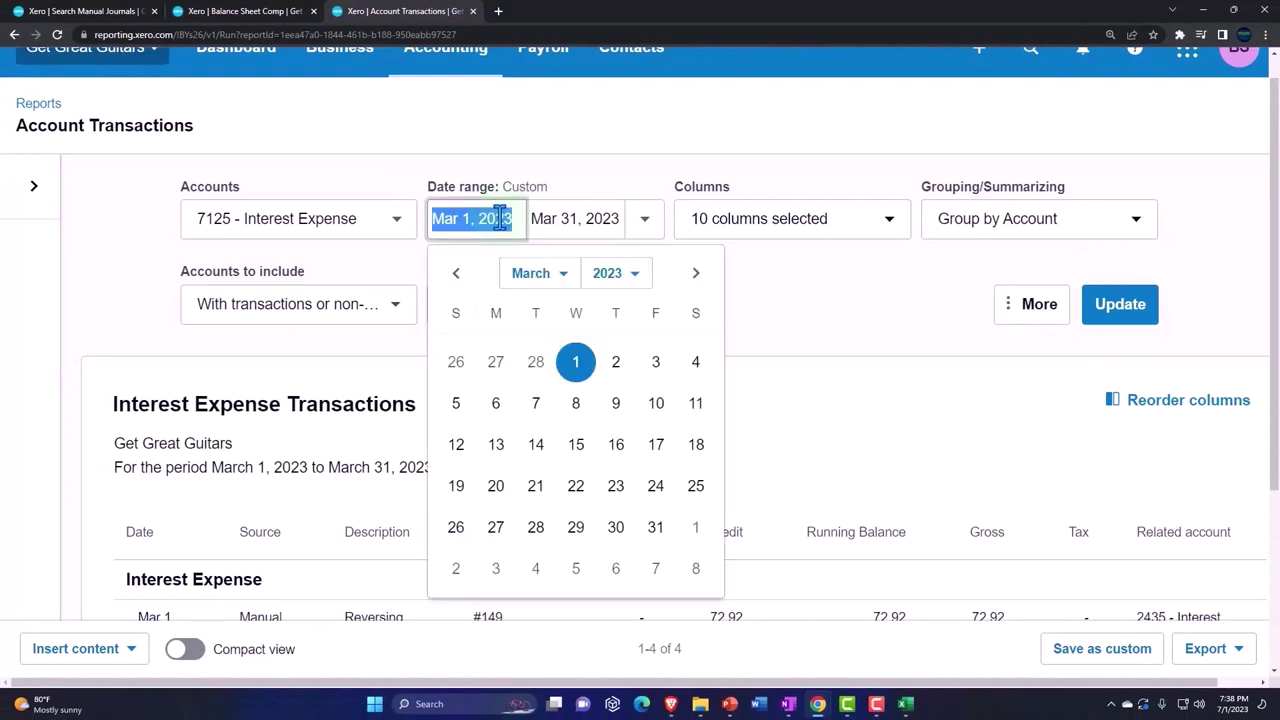
{"action": "left_click", "coordinate": [563, 273]}
{"action": "left_click", "coordinate": [557, 316]}
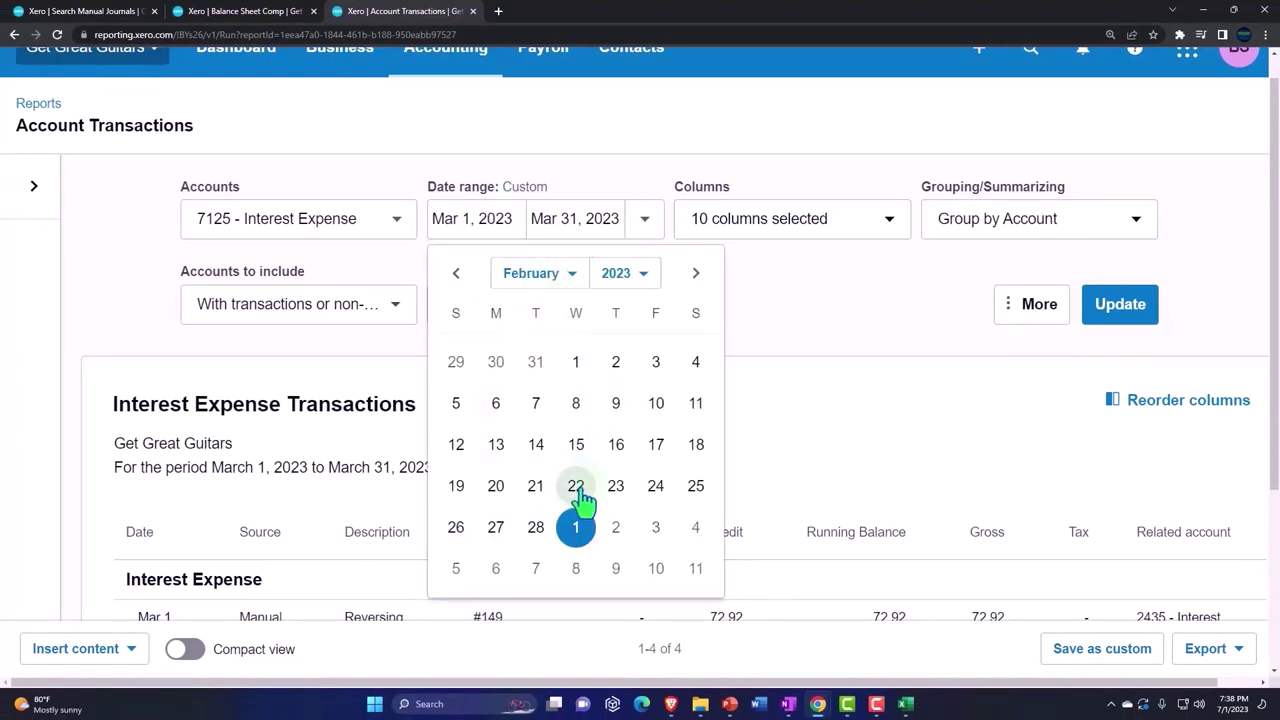
{"action": "left_click", "coordinate": [536, 527]}
{"action": "left_click", "coordinate": [1100, 312]}
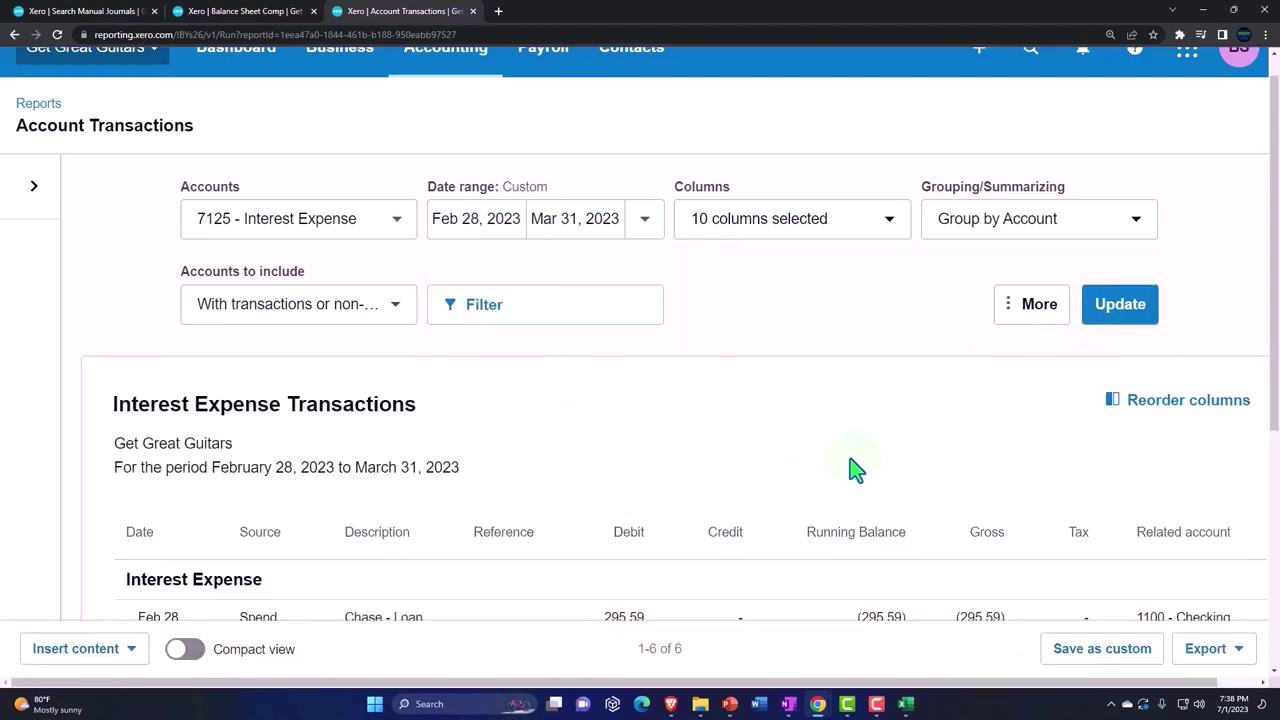
Compare the Interest Expense transactions with cells K5 and K9 of the Excel workbook and return to Xero's comparative income statement.
{"action": "scroll", "coordinate": [850, 470], "scroll_direction": "down", "scroll_amount": 5}
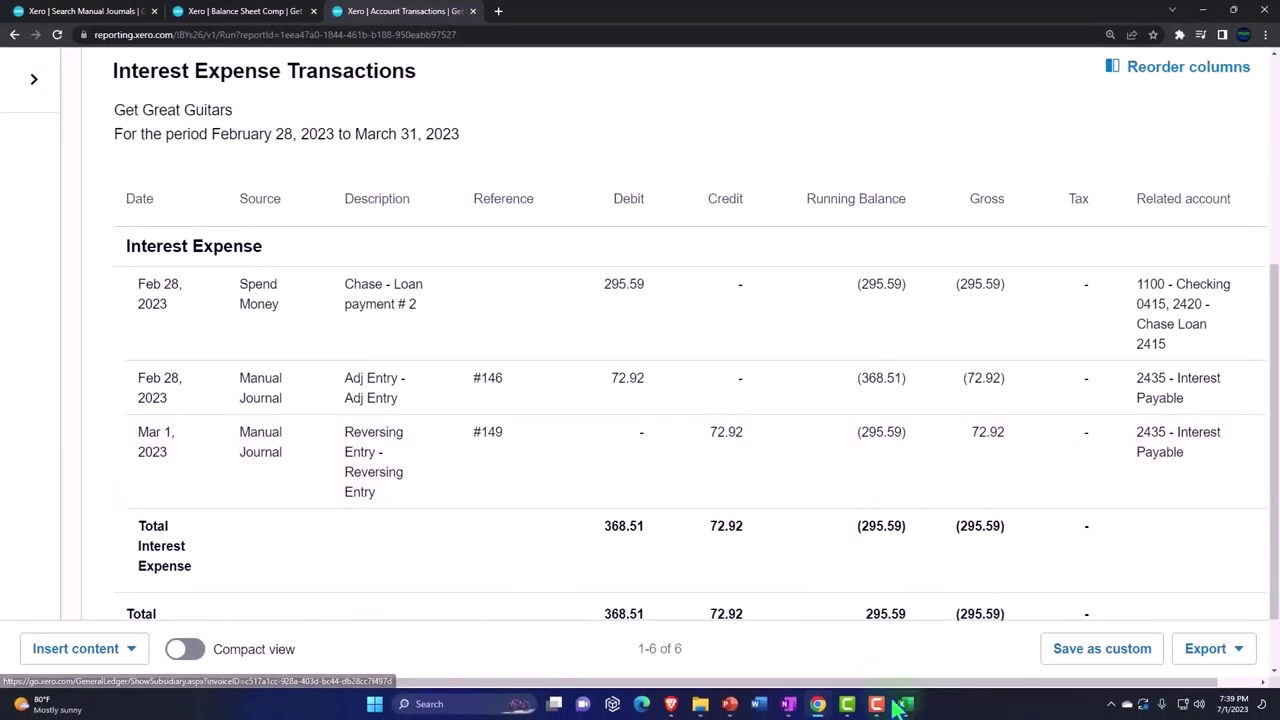
{"action": "left_click", "coordinate": [905, 703]}
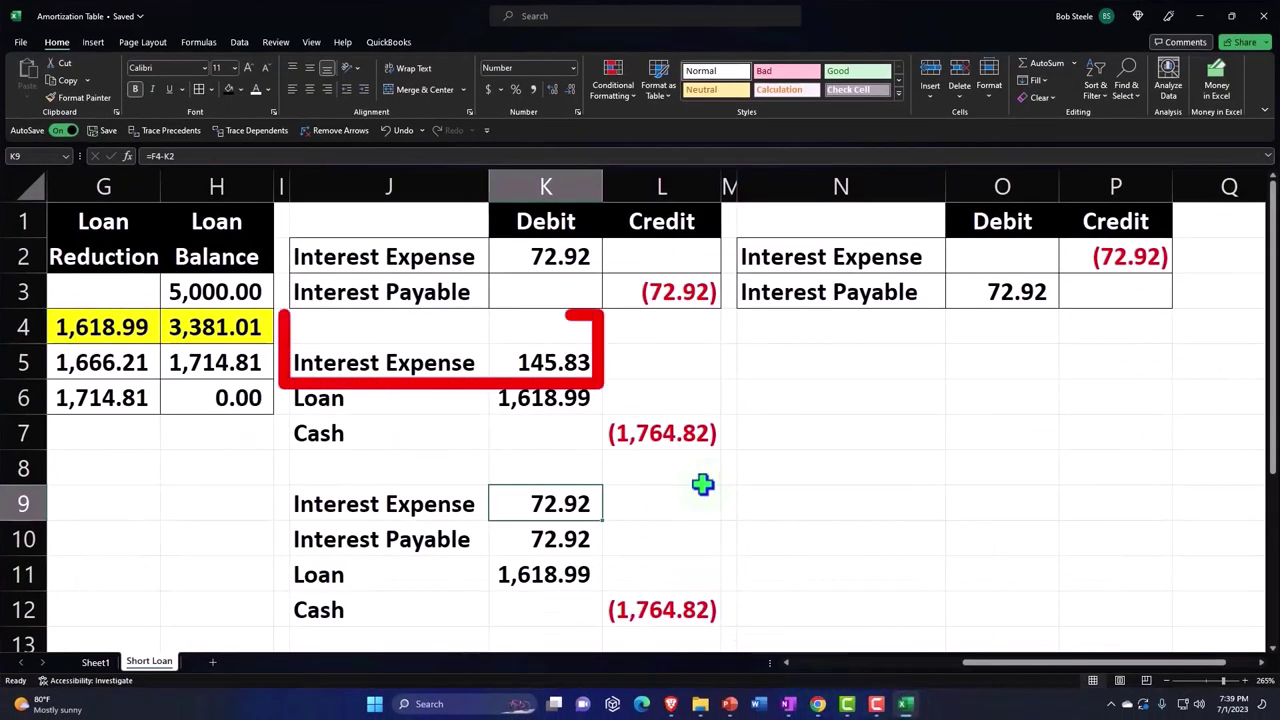
{"action": "left_click", "coordinate": [563, 363]}
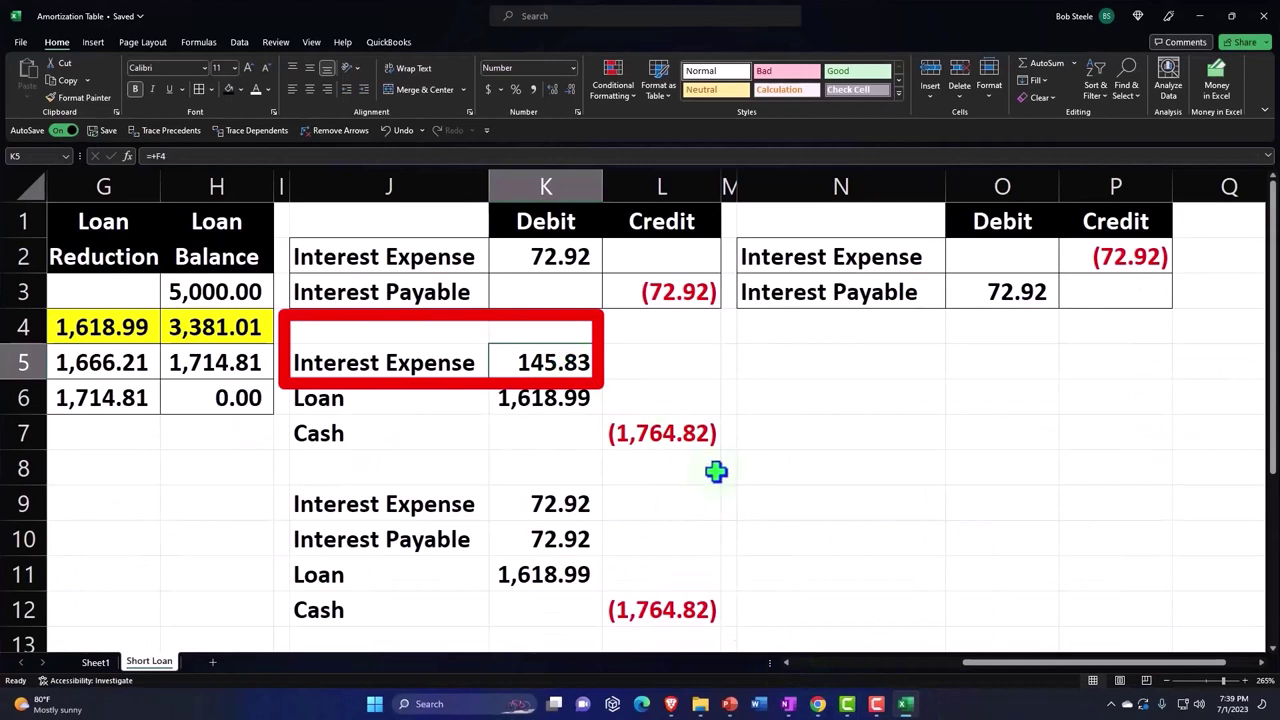
{"action": "left_click", "coordinate": [572, 503]}
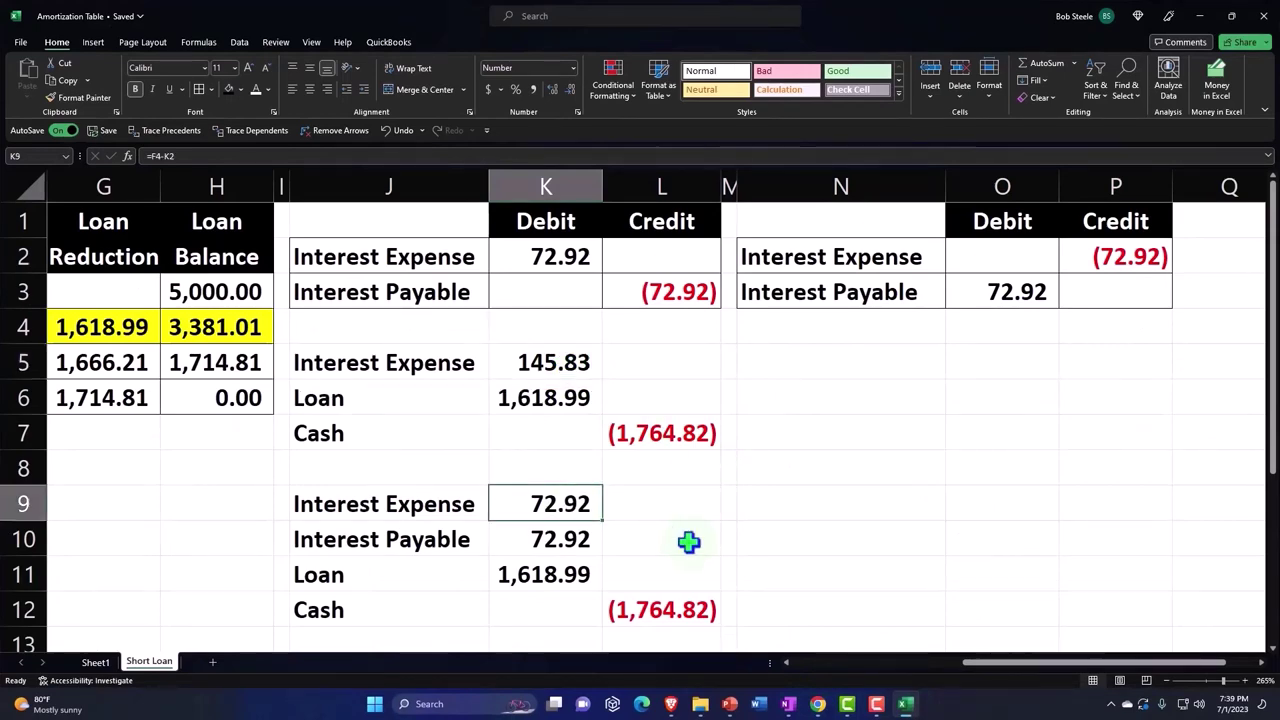
{"action": "left_click", "coordinate": [905, 703]}
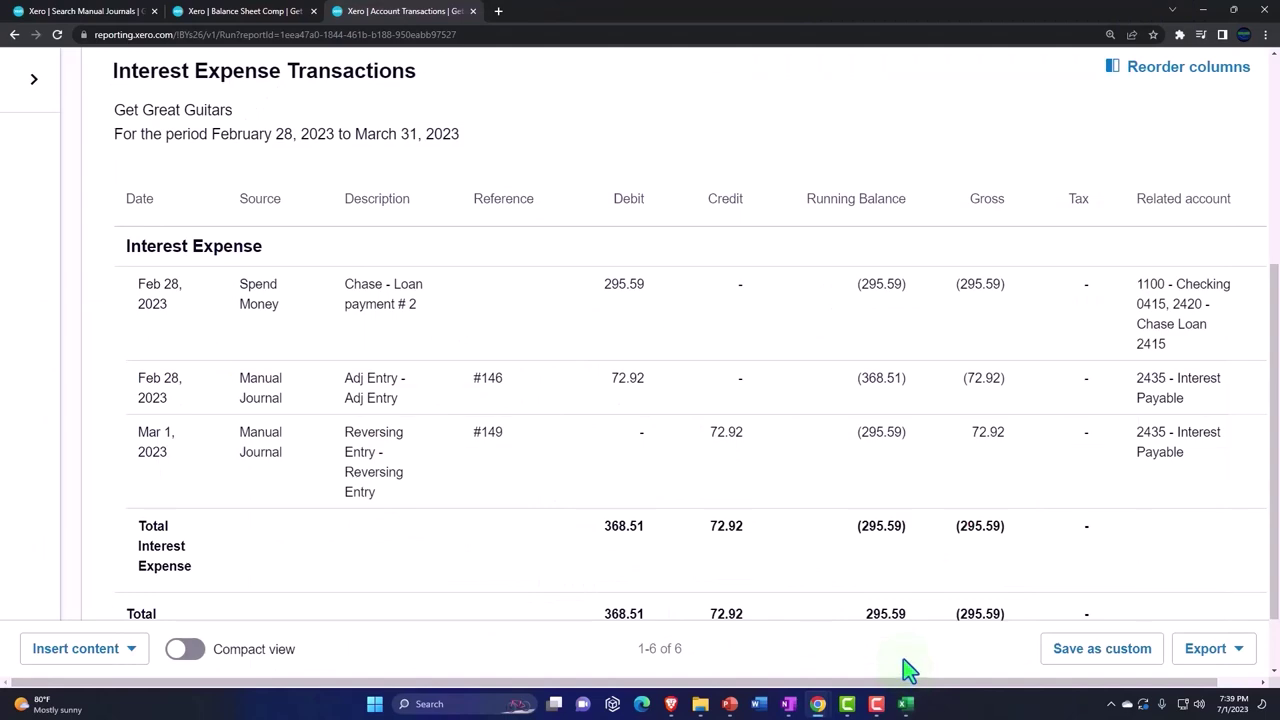
{"action": "scroll", "coordinate": [329, 557], "scroll_direction": "up", "scroll_amount": 4}
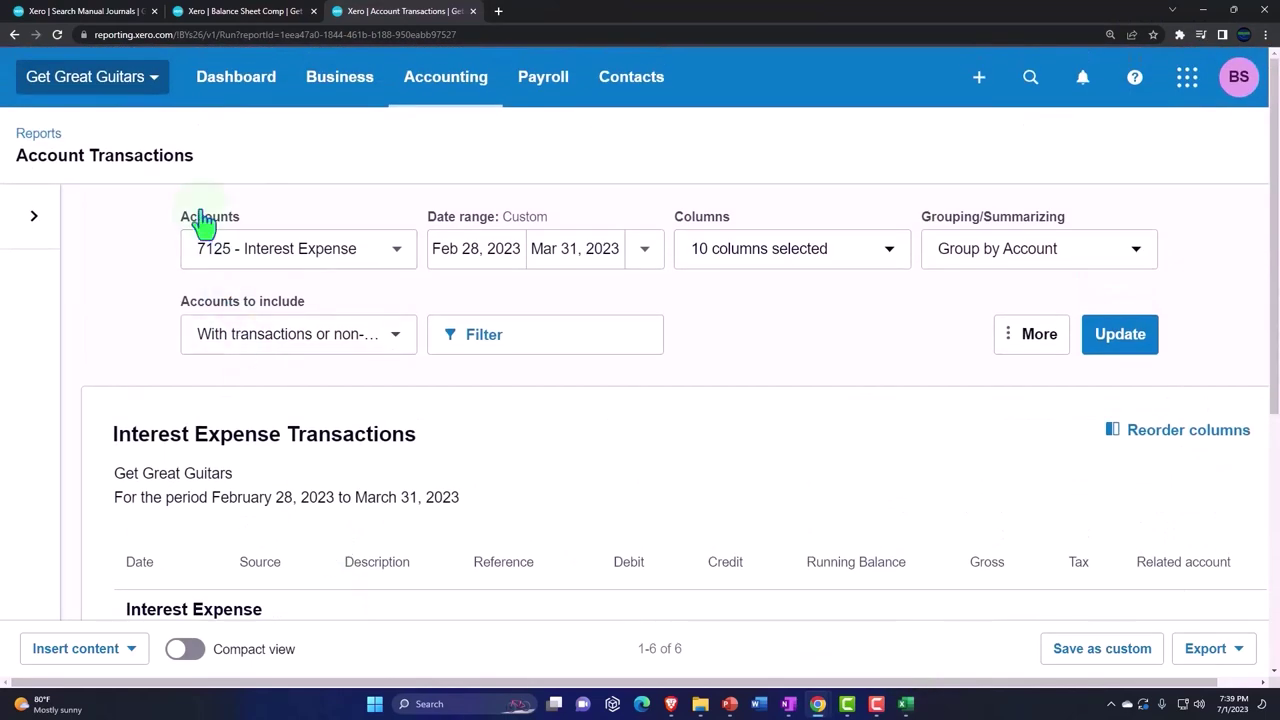
{"action": "left_click", "coordinate": [14, 36]}
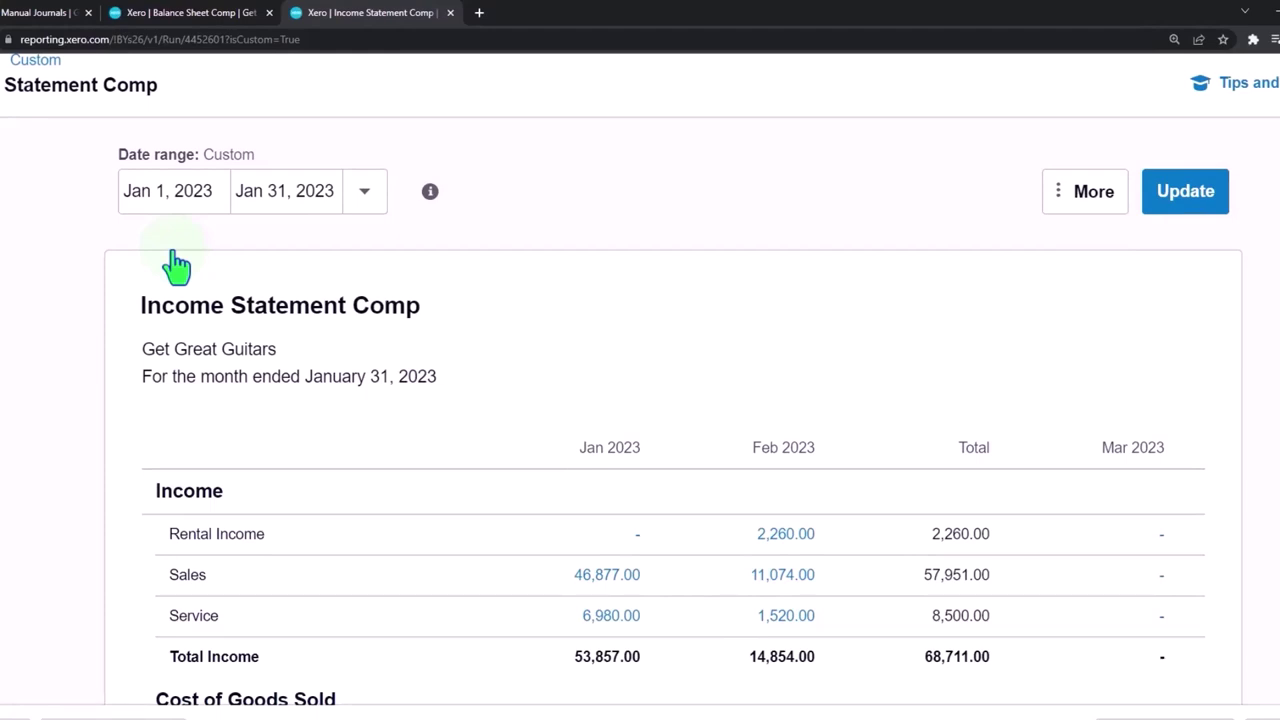
Duplicate the income statement's browser tab and open the Journal Report in the copy by searching the reports for "jour".
{"action": "right_click", "coordinate": [392, 24]}
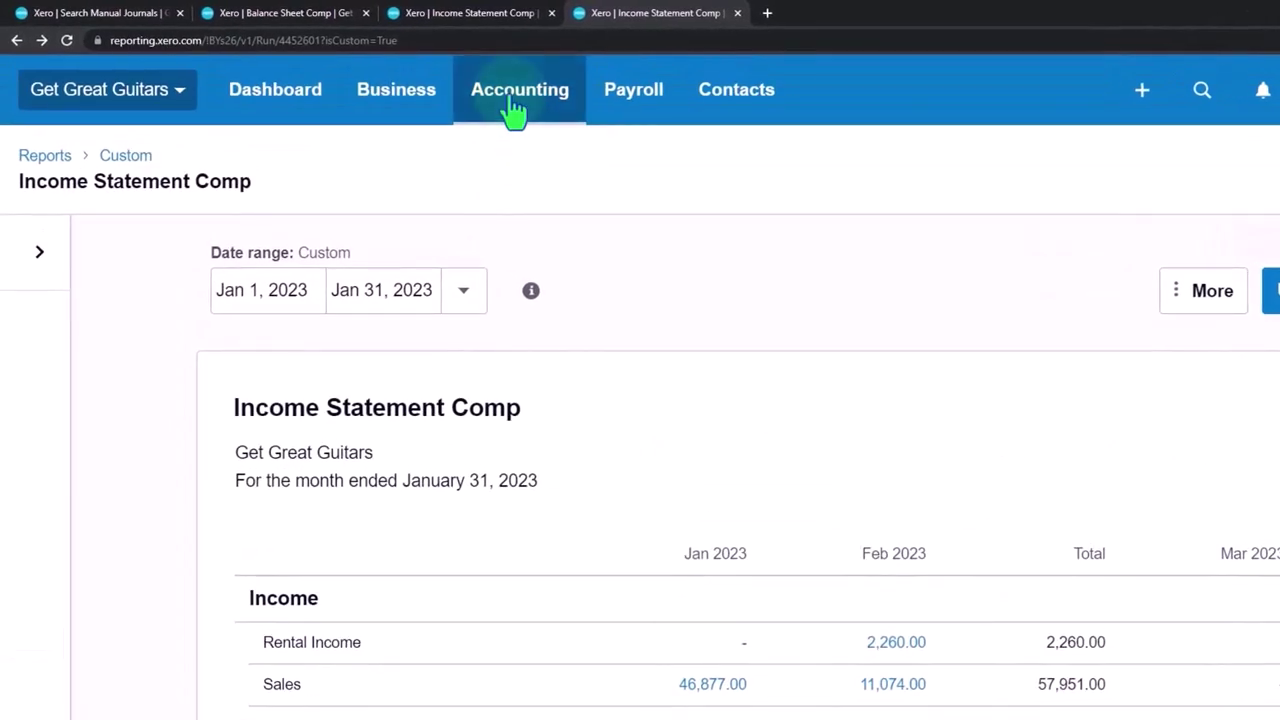
{"action": "left_click", "coordinate": [515, 100]}
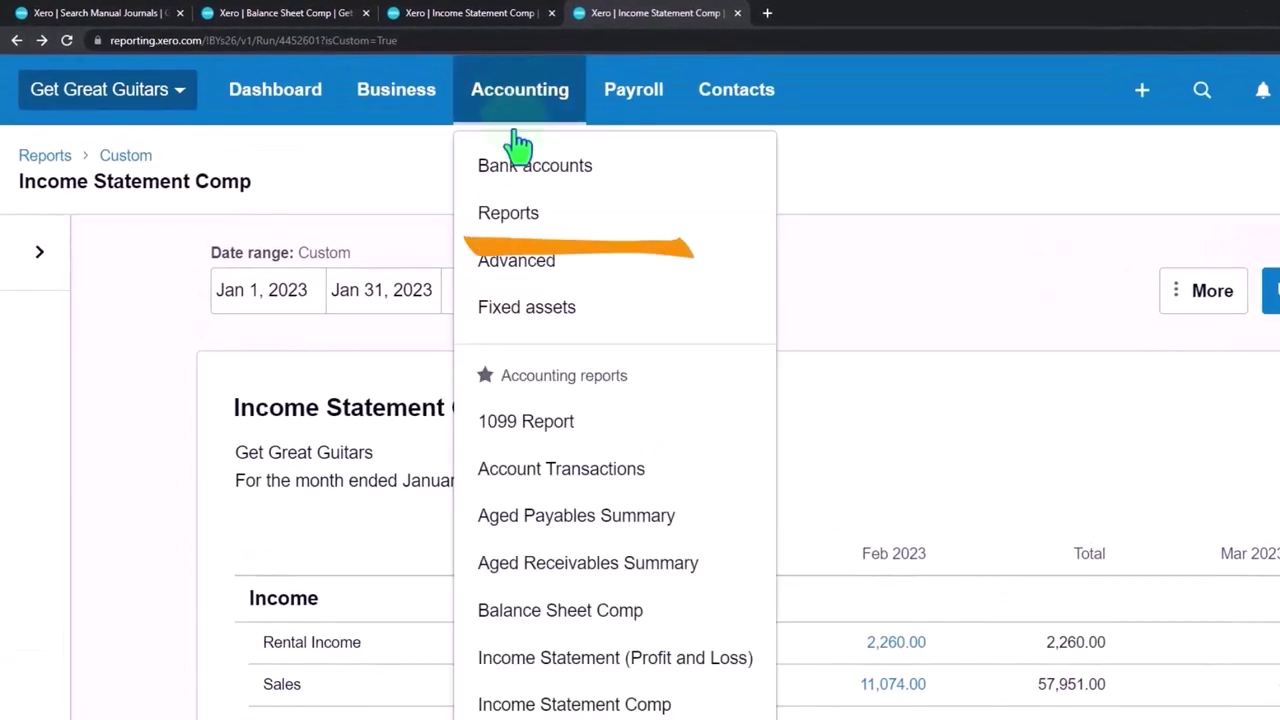
{"action": "left_click", "coordinate": [510, 212]}
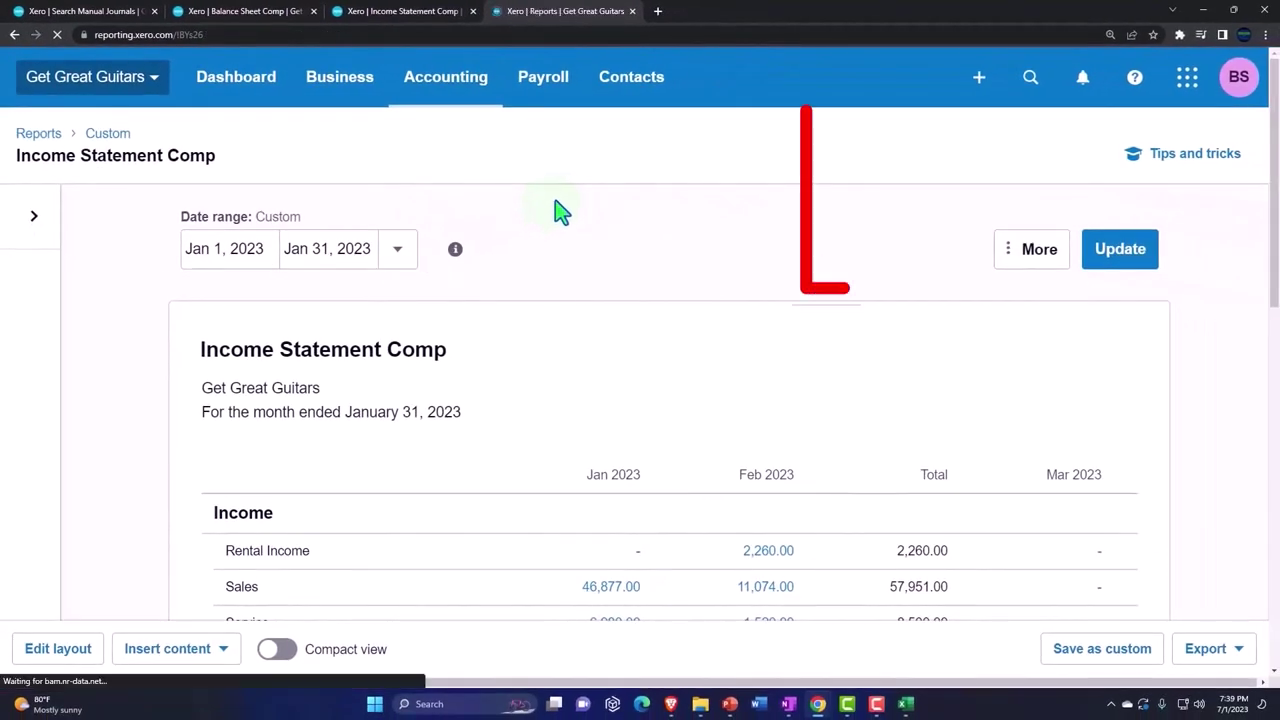
{"action": "left_click", "coordinate": [903, 147]}
{"action": "type", "text": "jour"}
{"action": "left_click", "coordinate": [903, 257]}
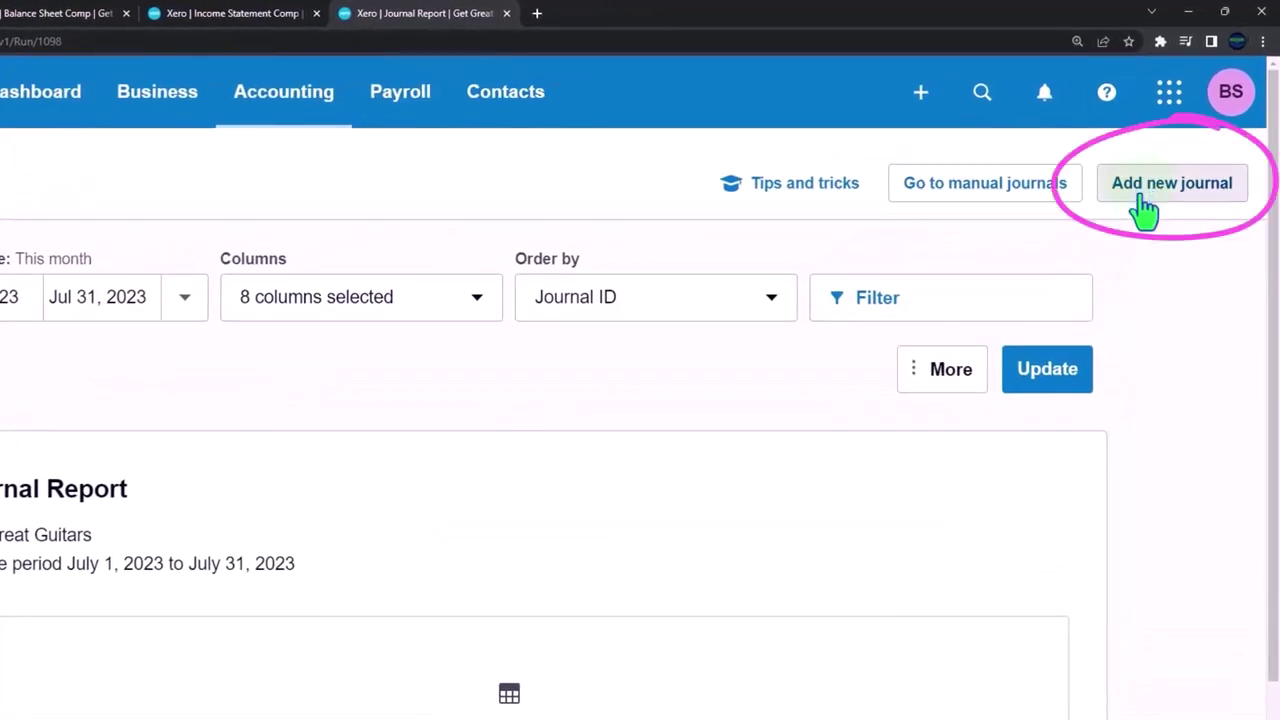
View the blank new manual journal form from the Journal Report and return to the report.
{"action": "left_click", "coordinate": [1147, 212]}
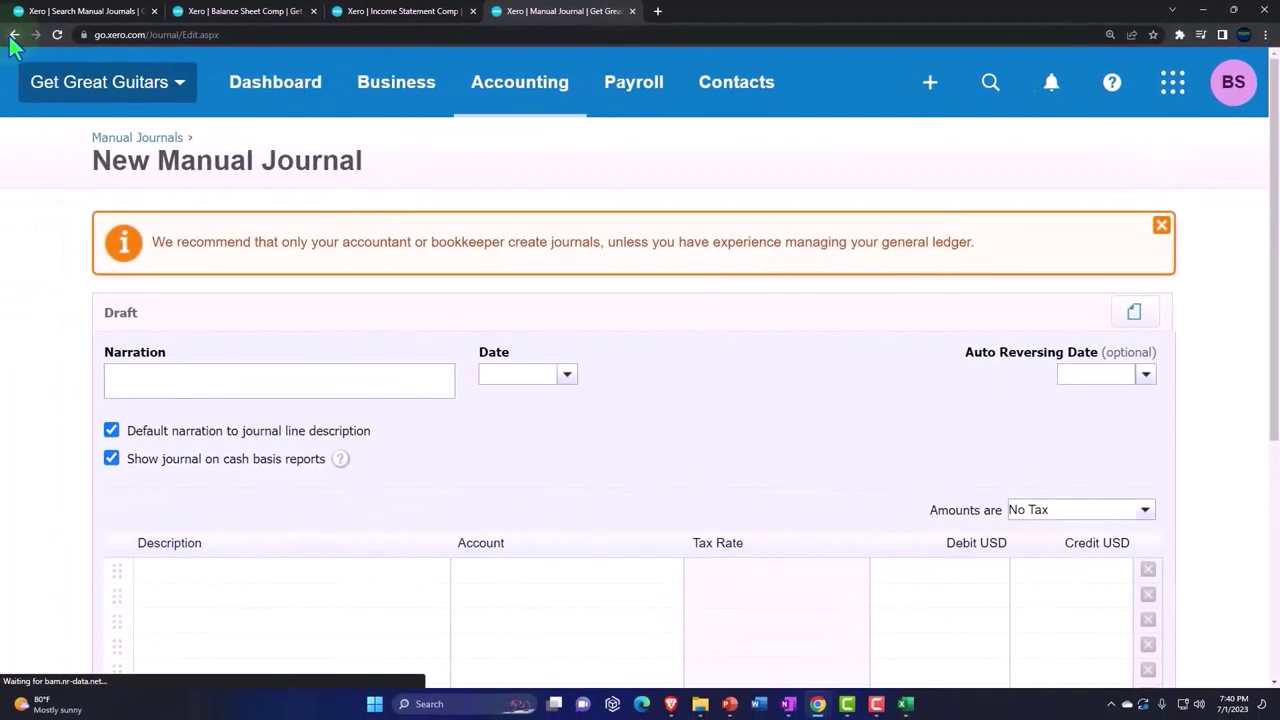
{"action": "left_click", "coordinate": [13, 35]}
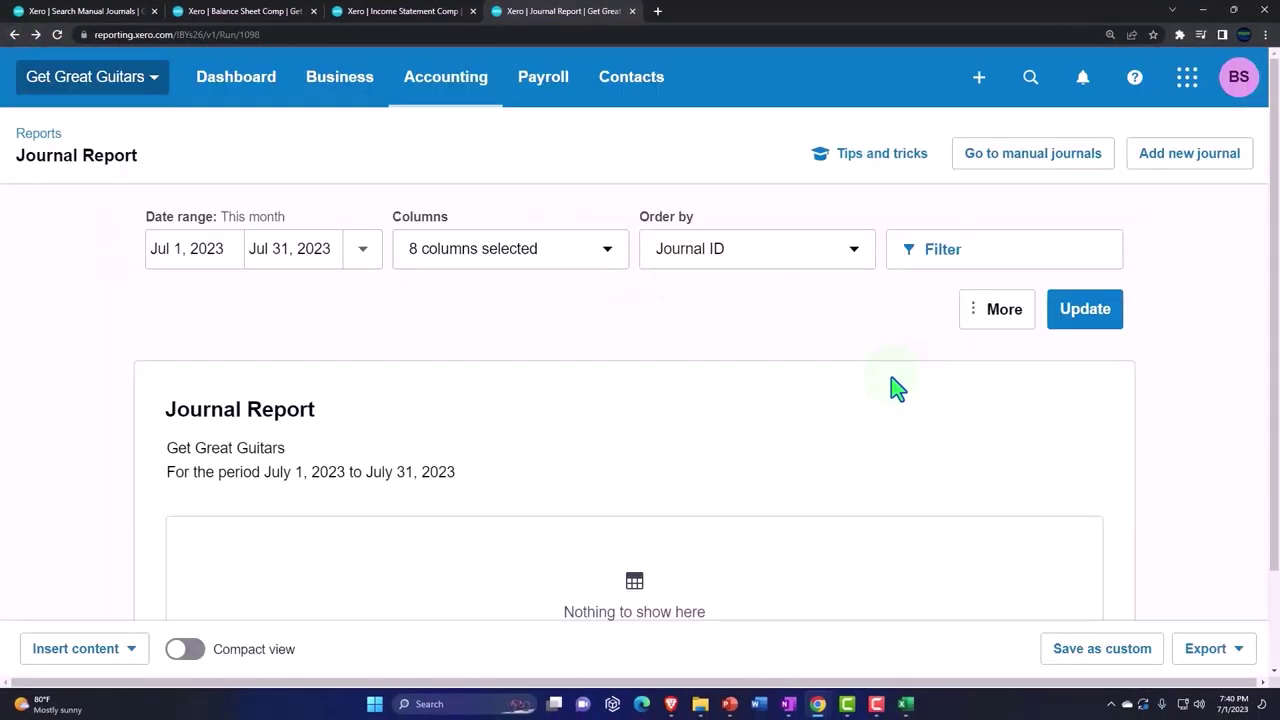
Set the Journal Report's custom date range to Mar 1, 2023 for both start and end, update it and review the entries.
{"action": "left_click", "coordinate": [363, 249]}
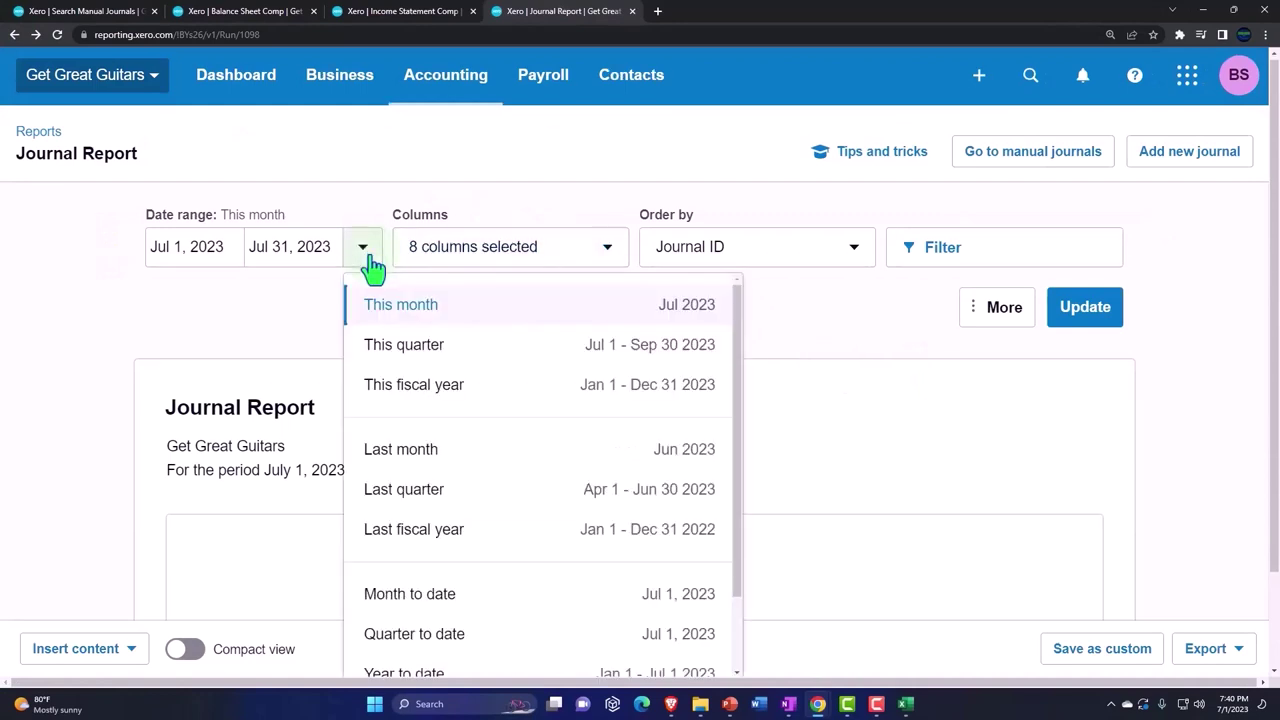
{"action": "scroll", "coordinate": [405, 380], "scroll_direction": "down", "scroll_amount": 3}
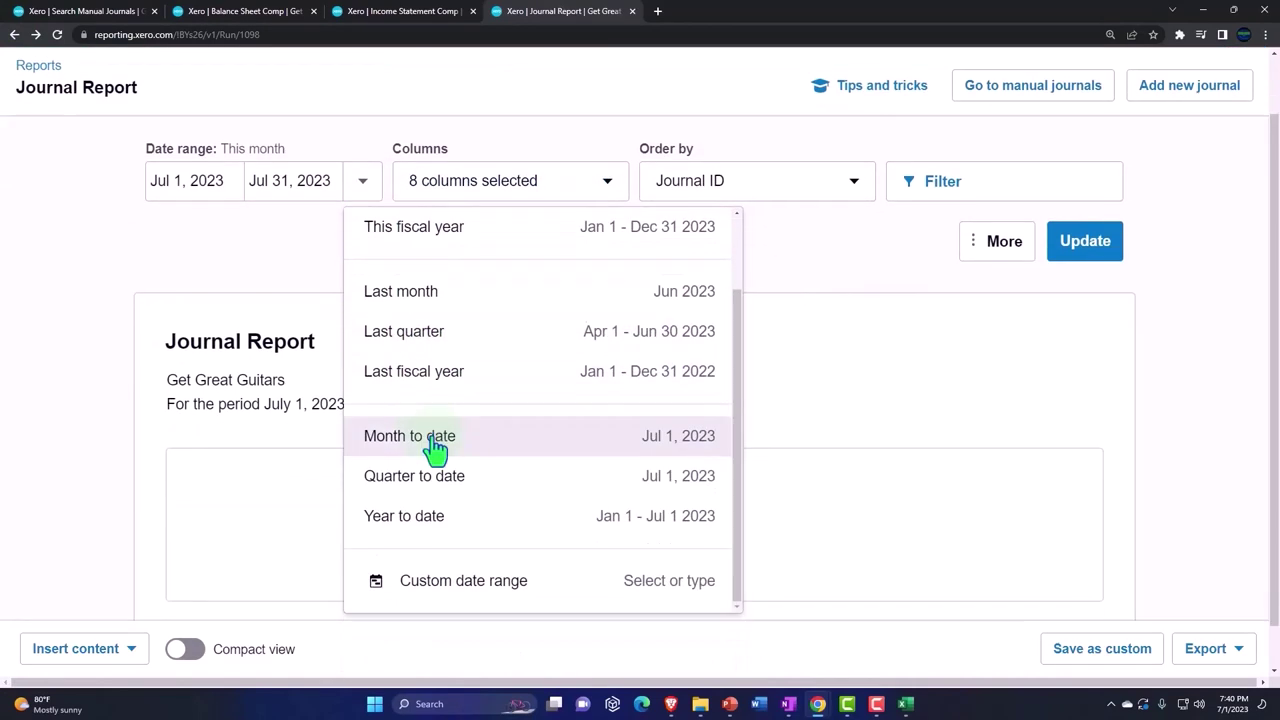
{"action": "left_click", "coordinate": [490, 598]}
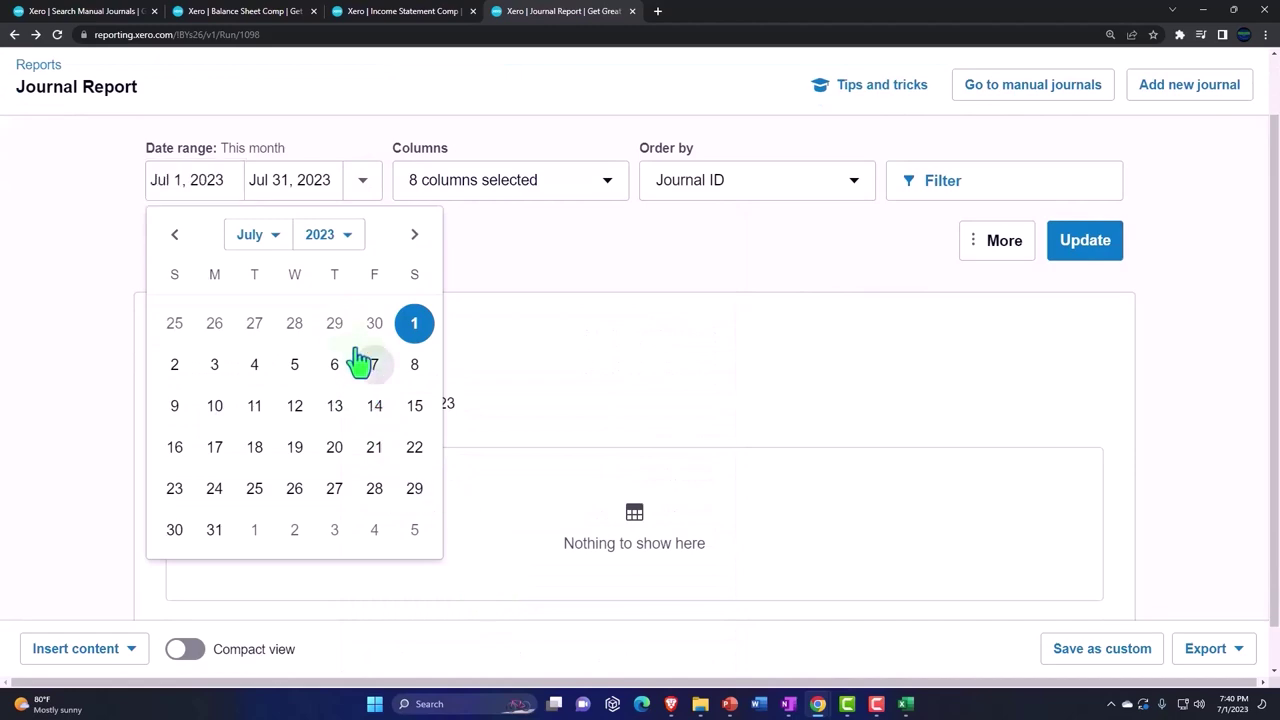
{"action": "left_click", "coordinate": [278, 240]}
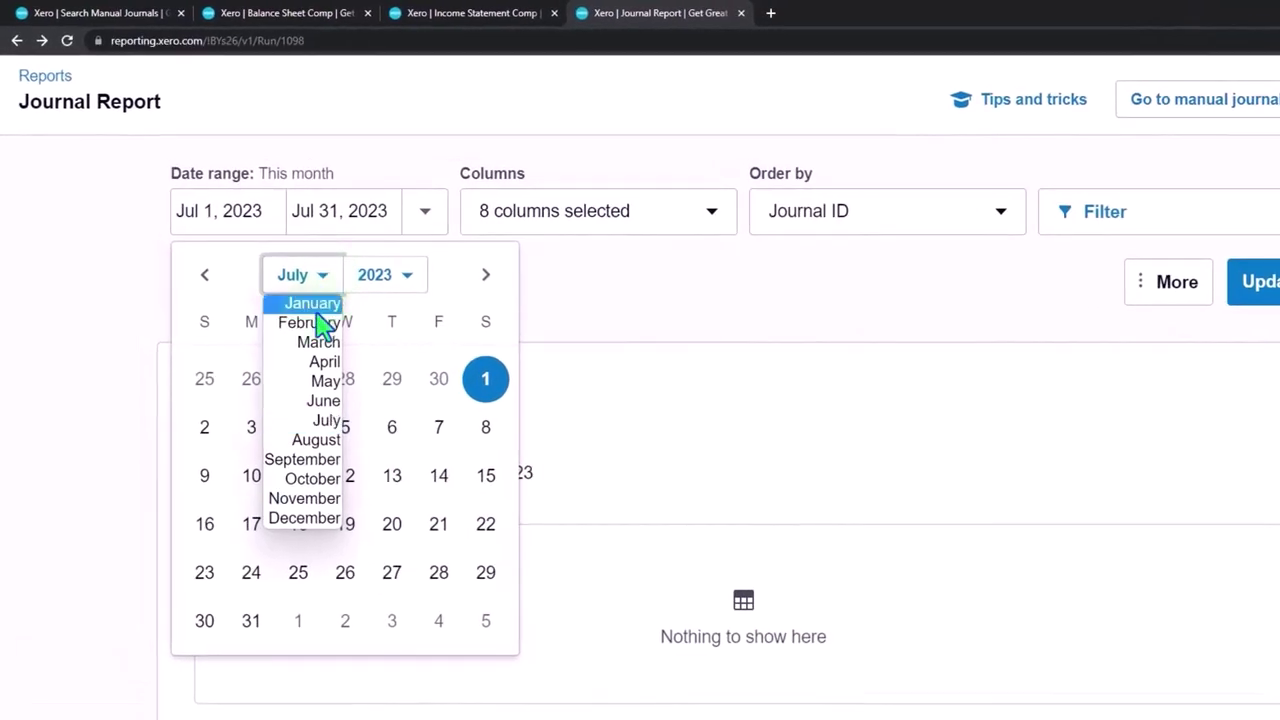
{"action": "left_click", "coordinate": [320, 343]}
{"action": "left_click", "coordinate": [345, 380]}
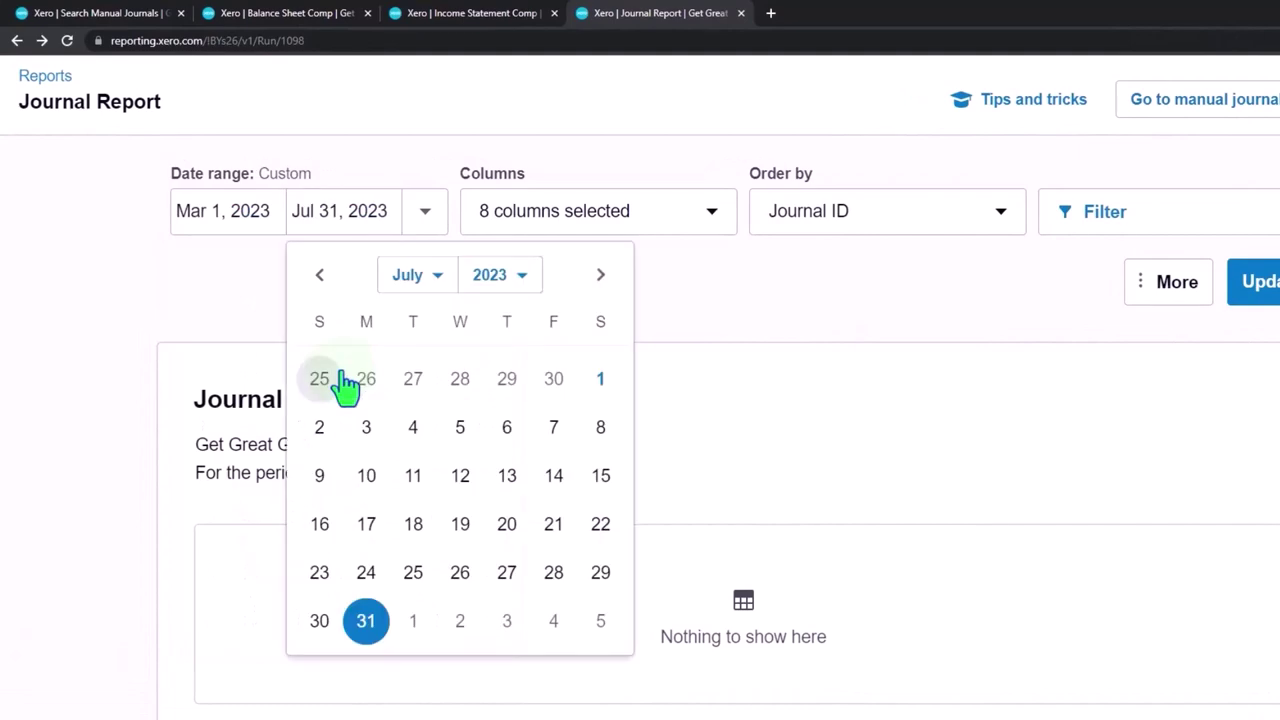
{"action": "left_click", "coordinate": [428, 276]}
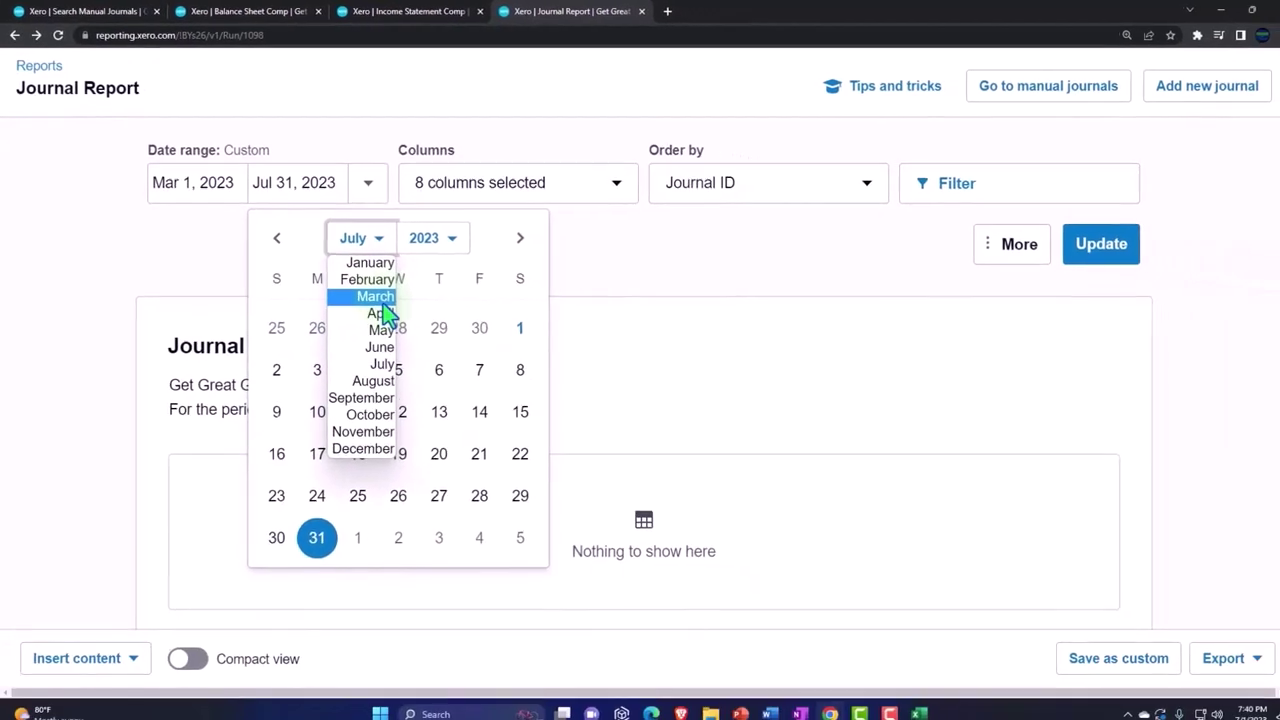
{"action": "left_click", "coordinate": [383, 300]}
{"action": "left_click", "coordinate": [398, 330]}
{"action": "left_click", "coordinate": [1098, 250]}
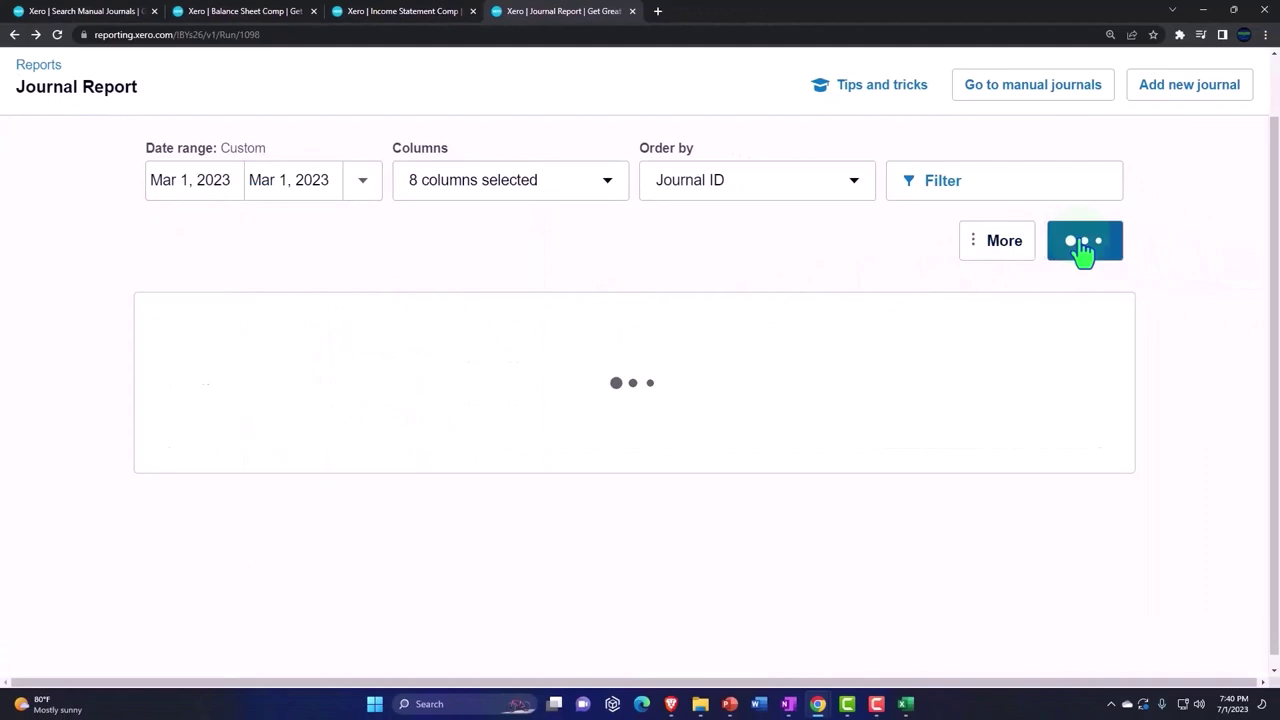
{"action": "scroll", "coordinate": [994, 386], "scroll_direction": "down", "scroll_amount": 3}
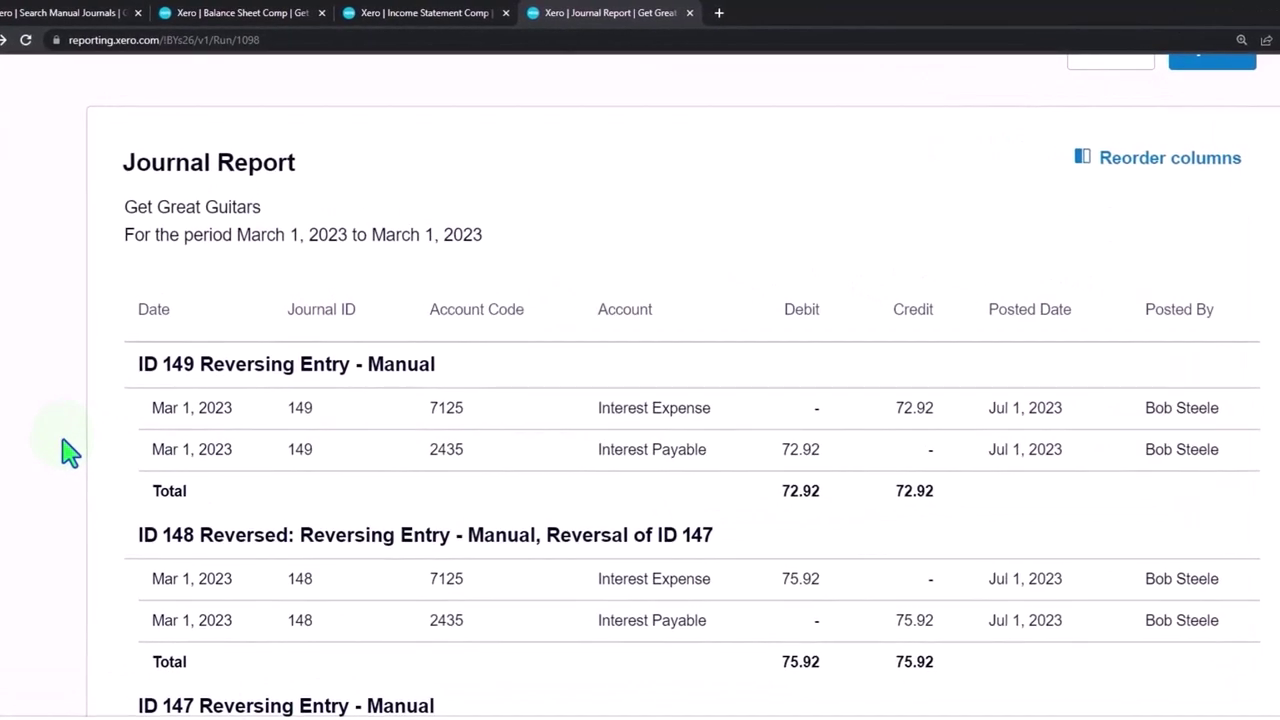
{"action": "scroll", "coordinate": [68, 452], "scroll_direction": "down", "scroll_amount": 1}
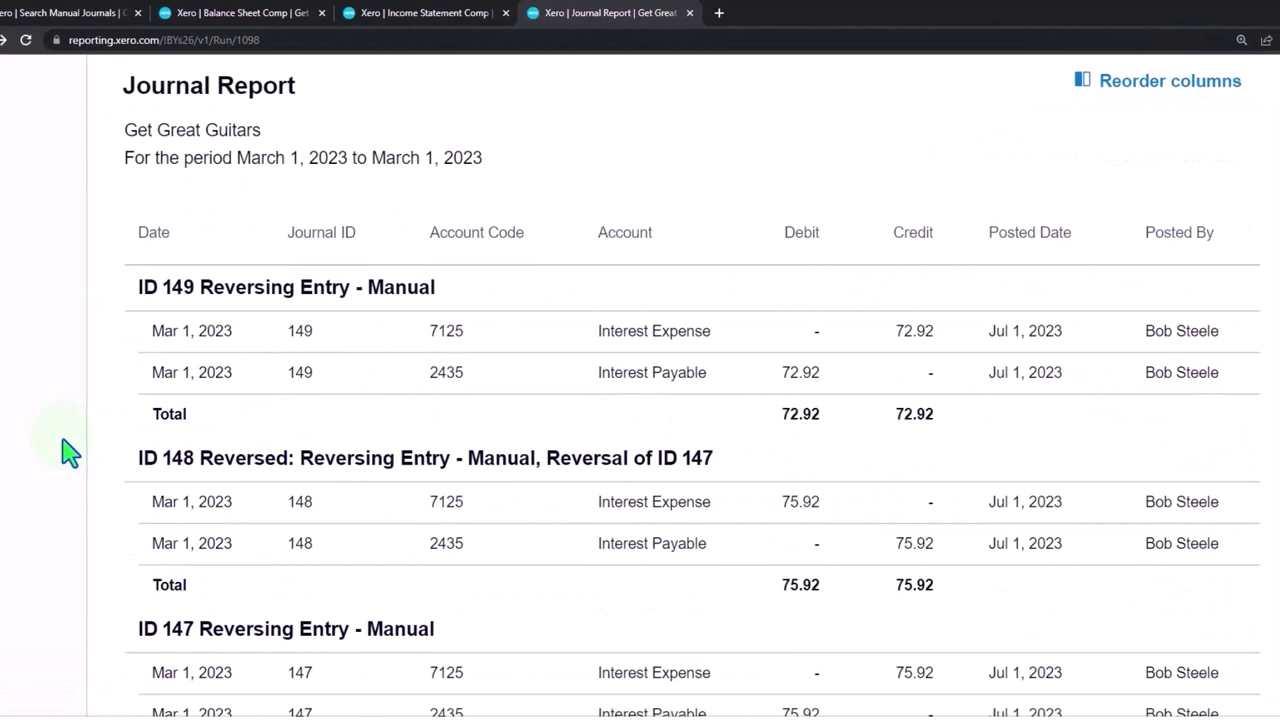
Limit the Journal Report to posted manual journals only, update it and review the remaining reversing entry.
{"action": "scroll", "coordinate": [66, 448], "scroll_direction": "up", "scroll_amount": 5}
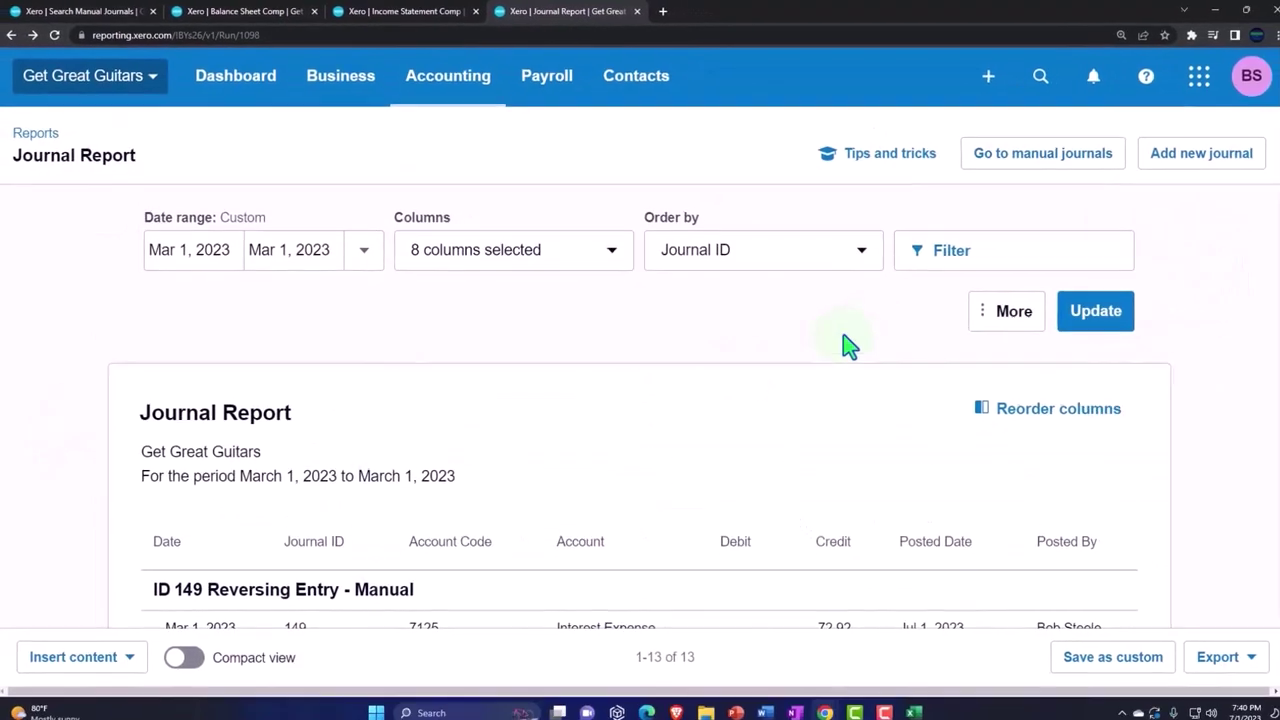
{"action": "left_click", "coordinate": [1003, 318]}
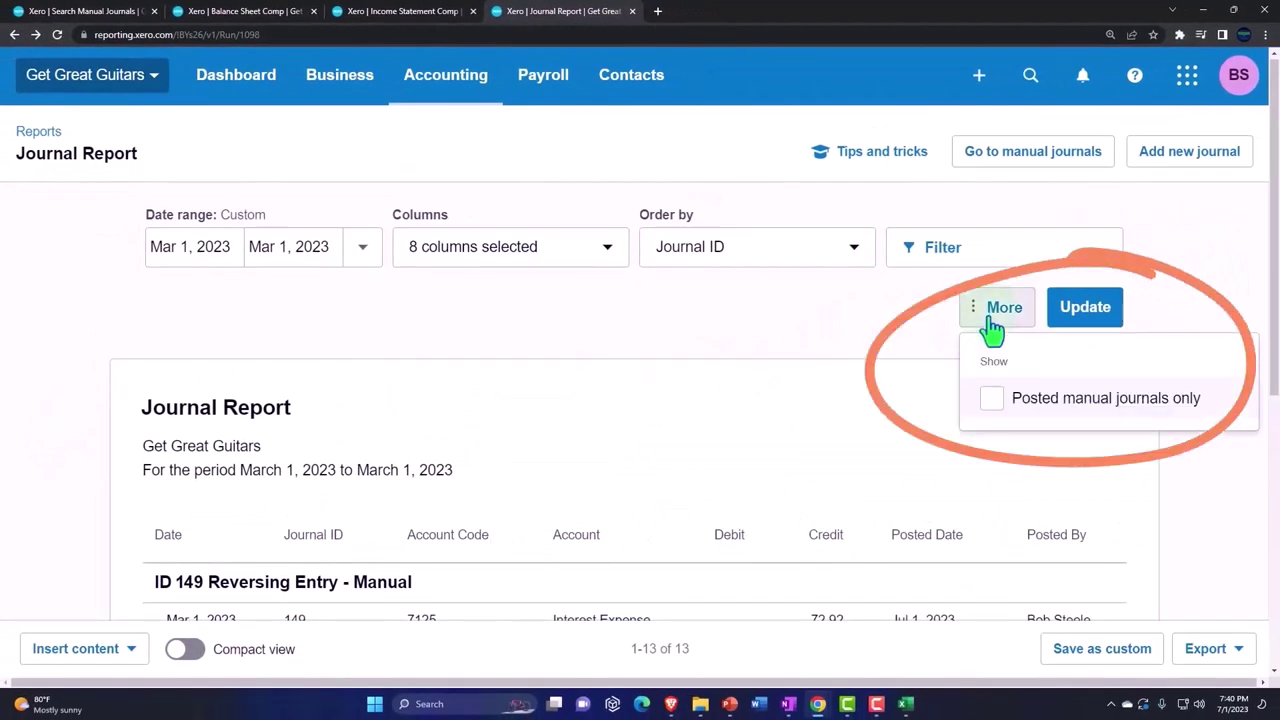
{"action": "left_click", "coordinate": [1002, 403]}
{"action": "left_click", "coordinate": [1080, 318]}
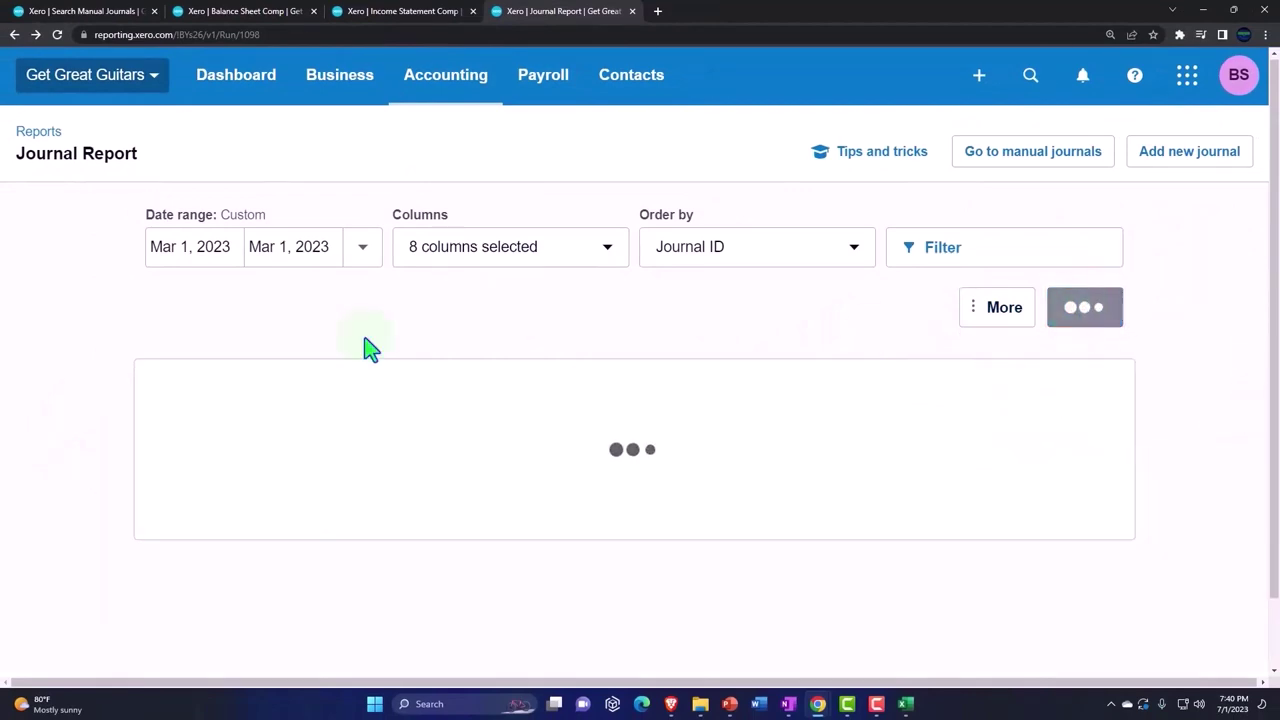
{"action": "scroll", "coordinate": [68, 313], "scroll_direction": "down", "scroll_amount": 3}
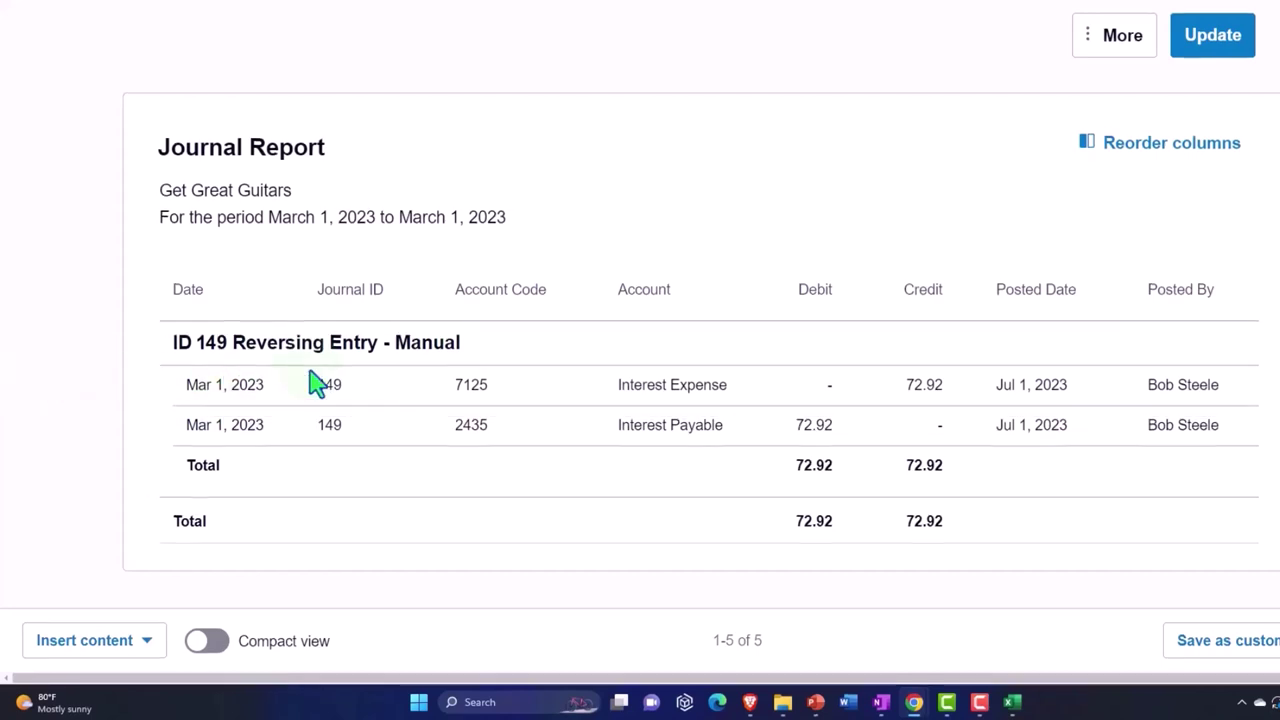
Open the Trial Balance report by searching the reports for "tri".
{"action": "scroll", "coordinate": [514, 409], "scroll_direction": "up", "scroll_amount": 1}
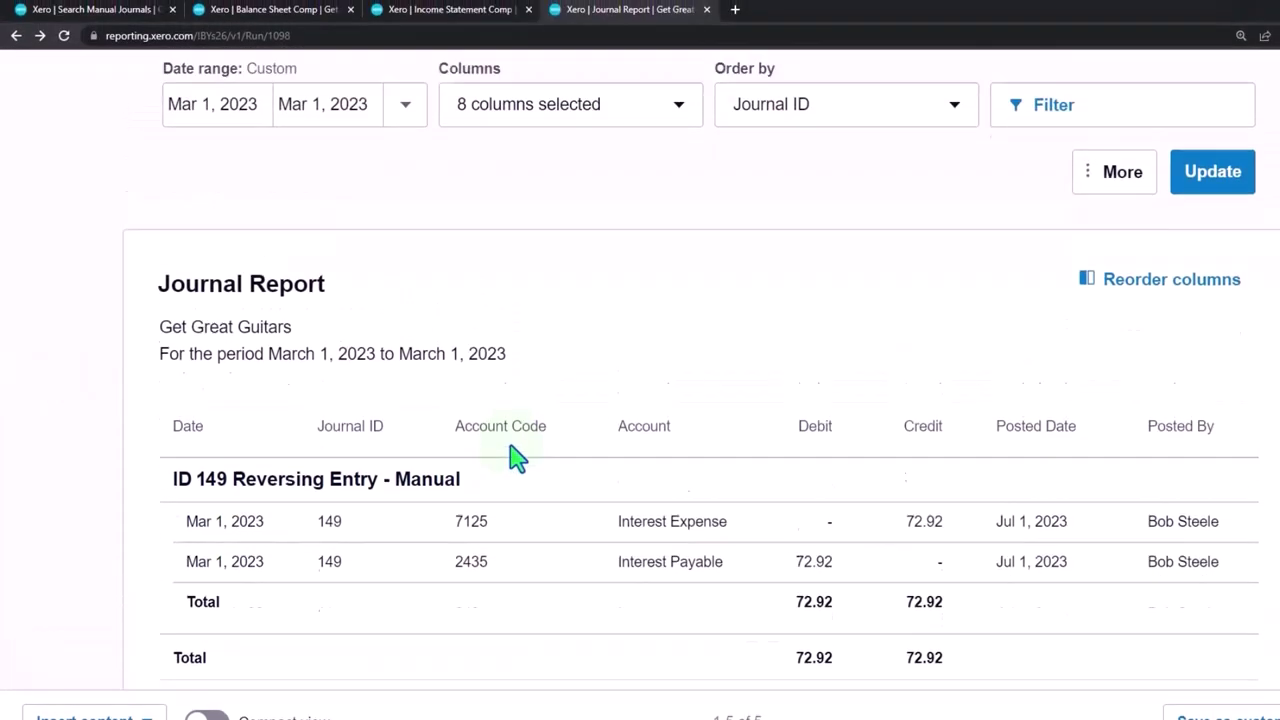
{"action": "scroll", "coordinate": [514, 457], "scroll_direction": "up", "scroll_amount": 2}
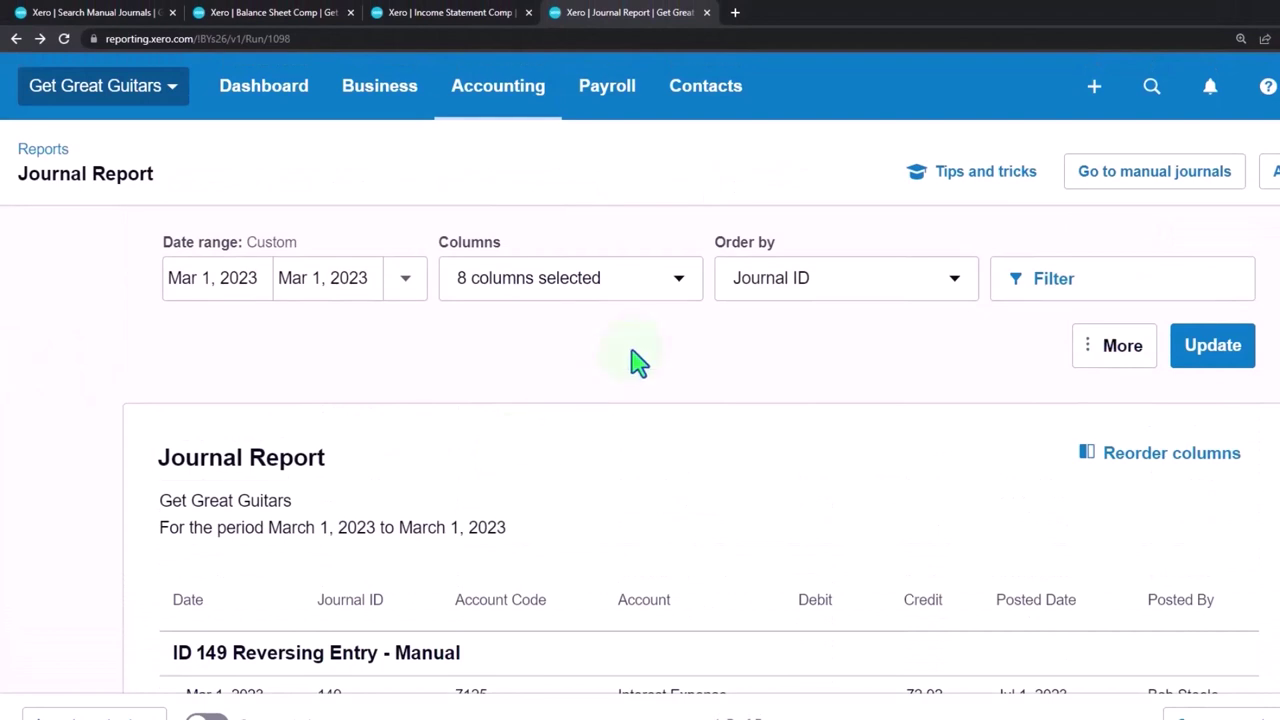
{"action": "left_click", "coordinate": [499, 100]}
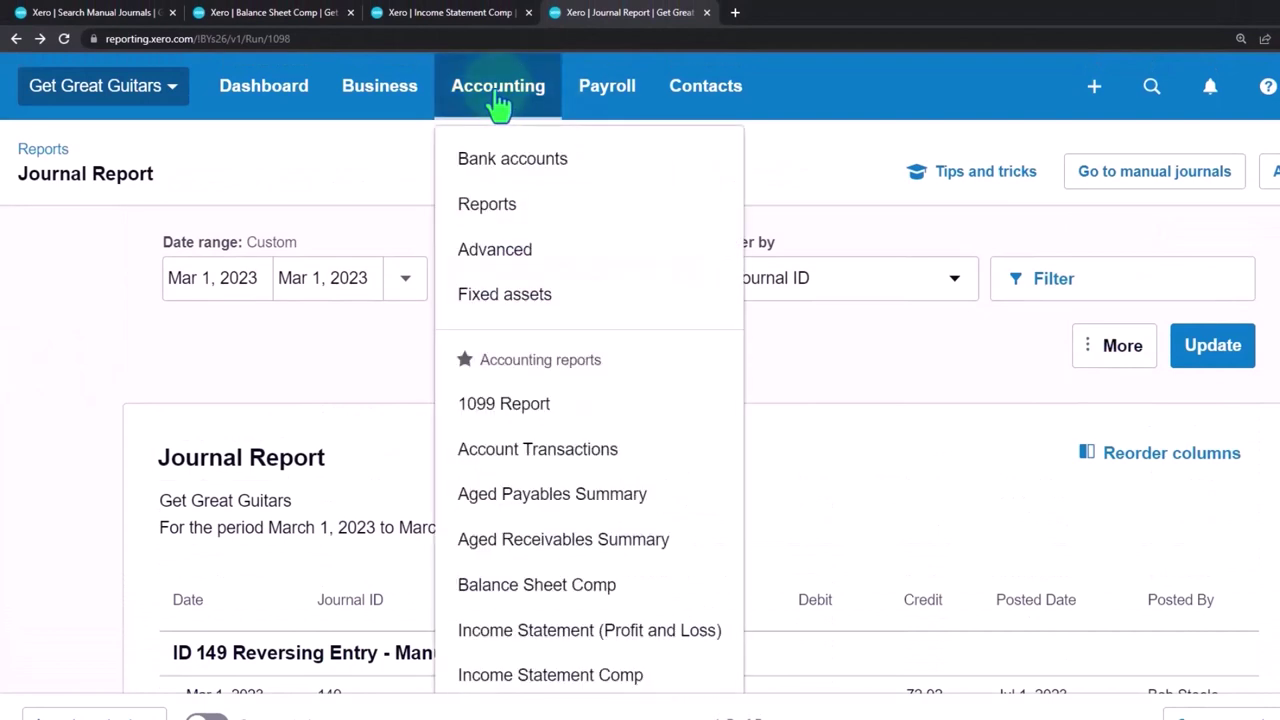
{"action": "scroll", "coordinate": [520, 250], "scroll_direction": "down", "scroll_amount": 1}
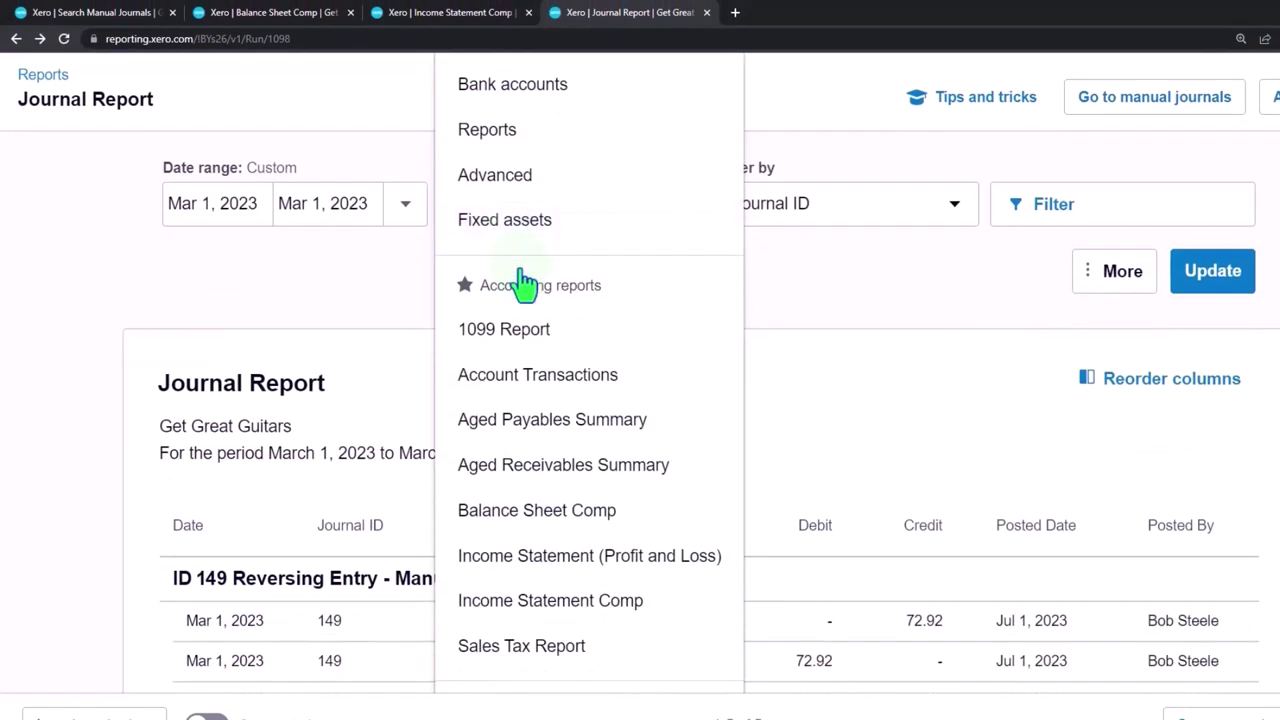
{"action": "scroll", "coordinate": [518, 235], "scroll_direction": "up", "scroll_amount": 1}
{"action": "left_click", "coordinate": [514, 172]}
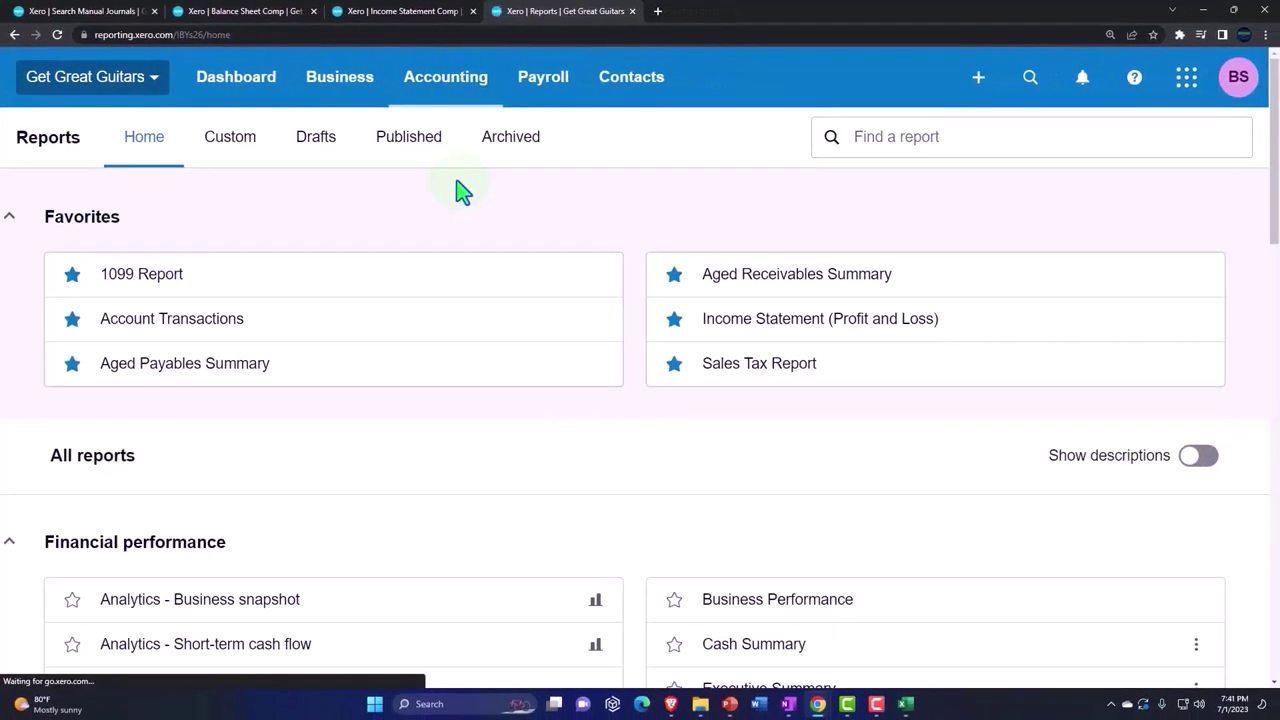
{"action": "left_click", "coordinate": [914, 135]}
{"action": "type", "text": "tri"}
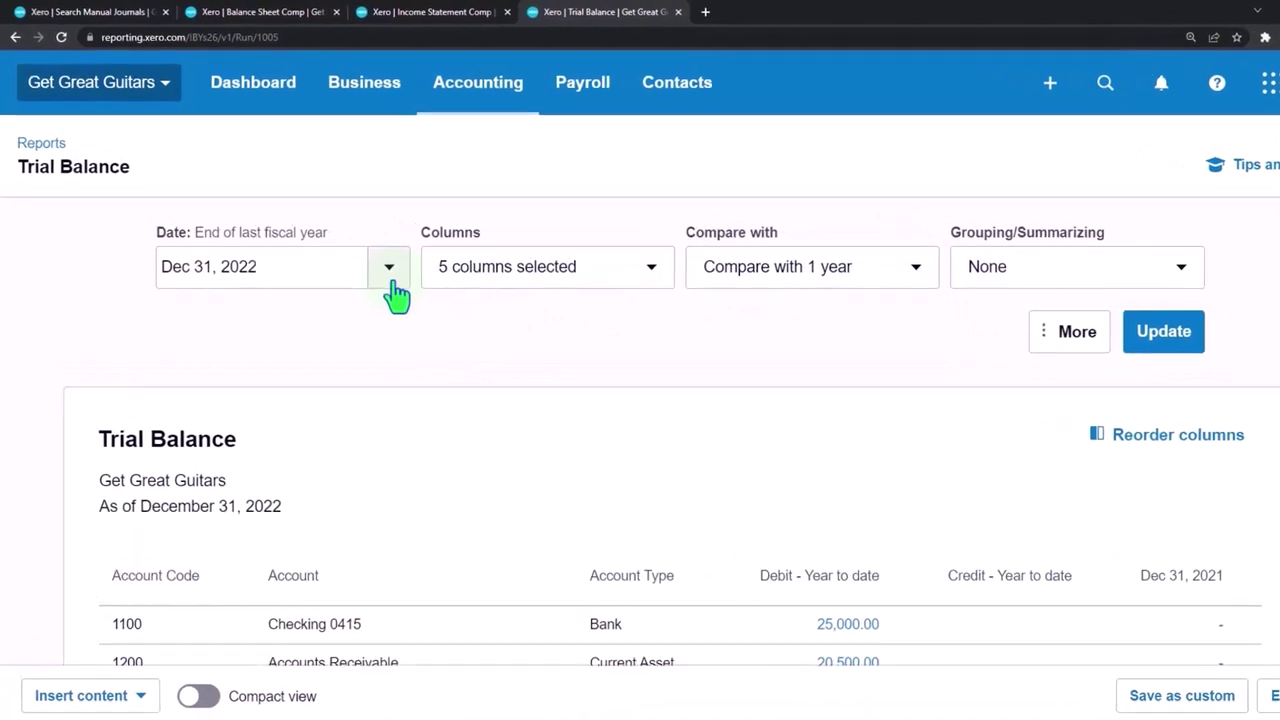
Set the Trial Balance date to Dec 31, 2023 and update the report.
{"action": "left_click", "coordinate": [424, 291]}
{"action": "left_click", "coordinate": [420, 658]}
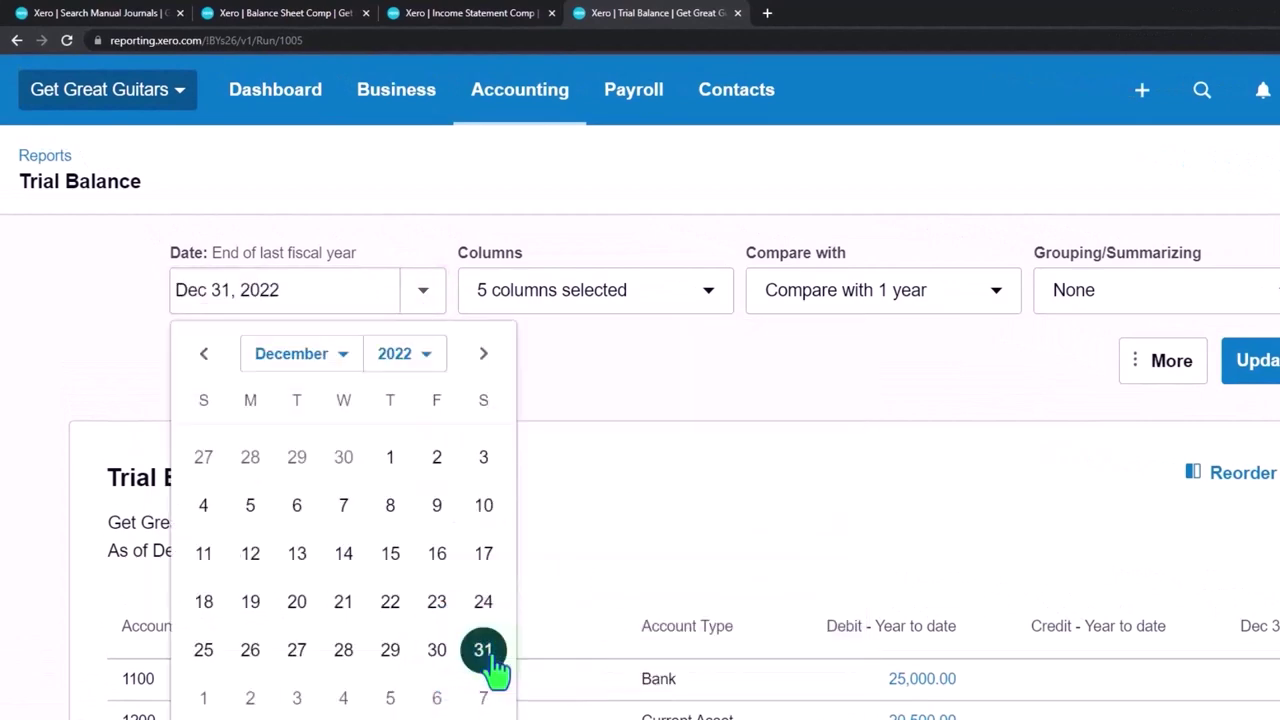
{"action": "left_click", "coordinate": [420, 358]}
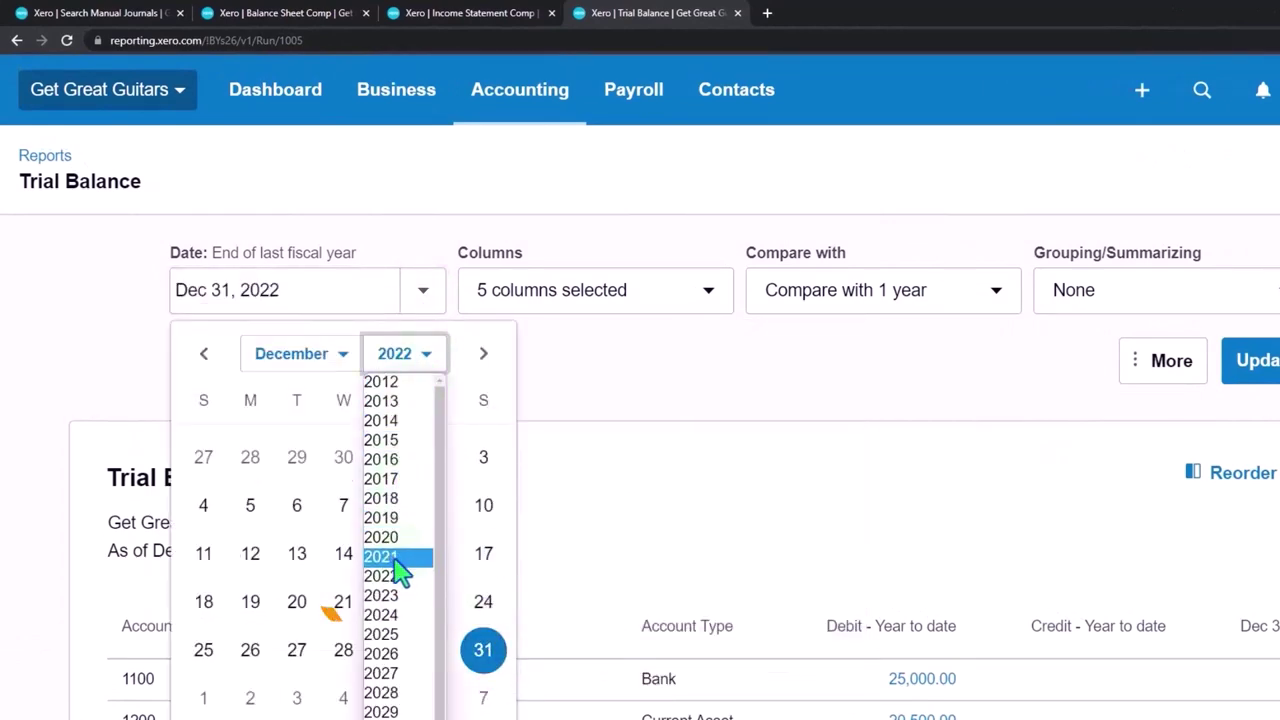
{"action": "left_click", "coordinate": [395, 597]}
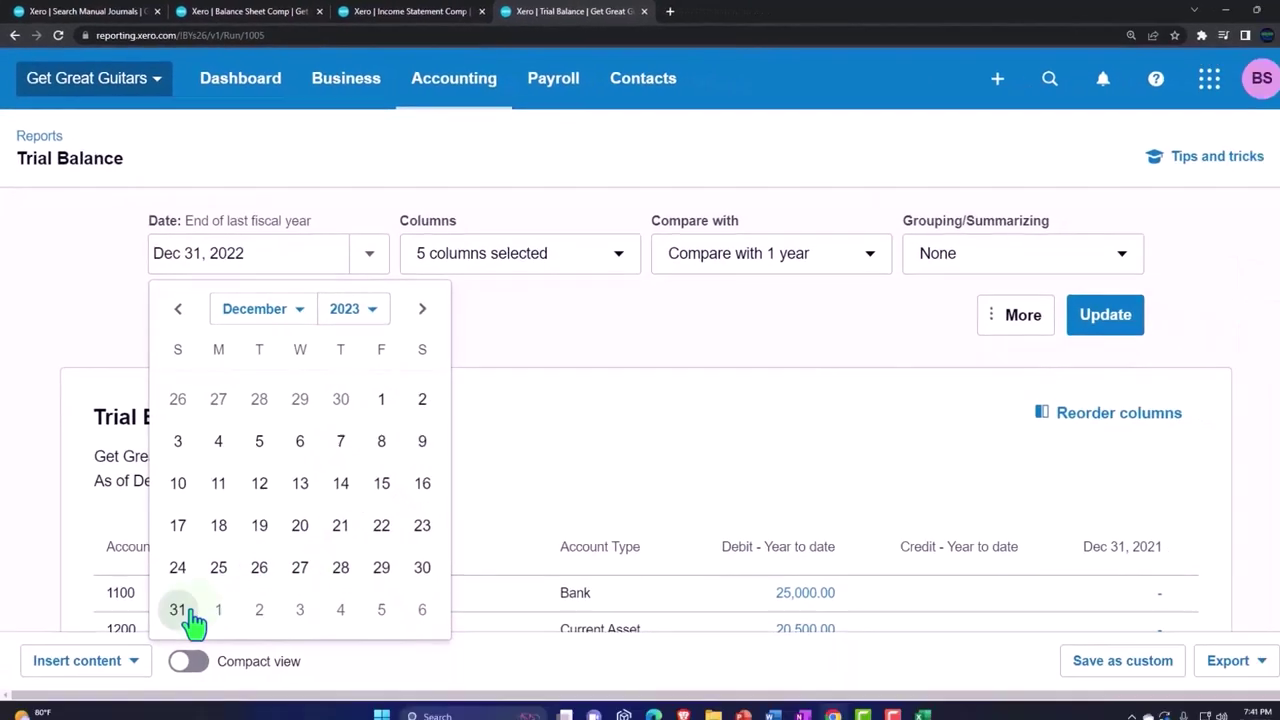
{"action": "left_click", "coordinate": [202, 697]}
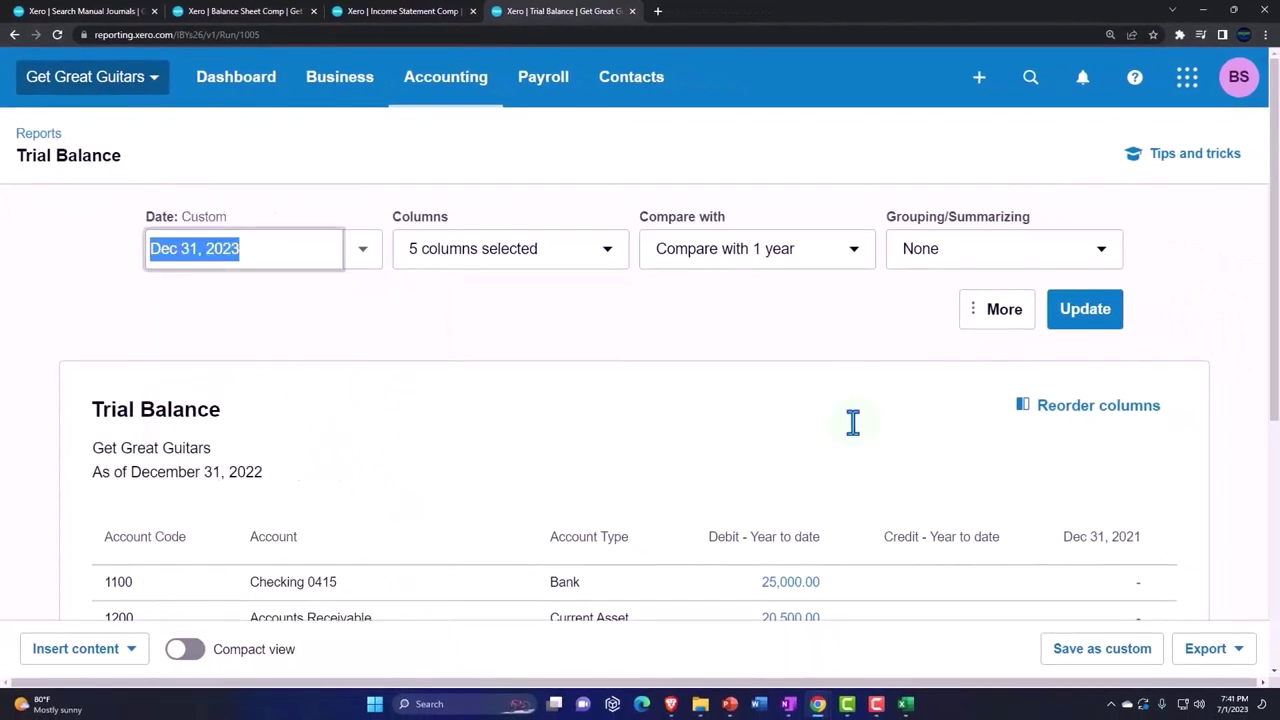
{"action": "left_click", "coordinate": [1101, 309]}
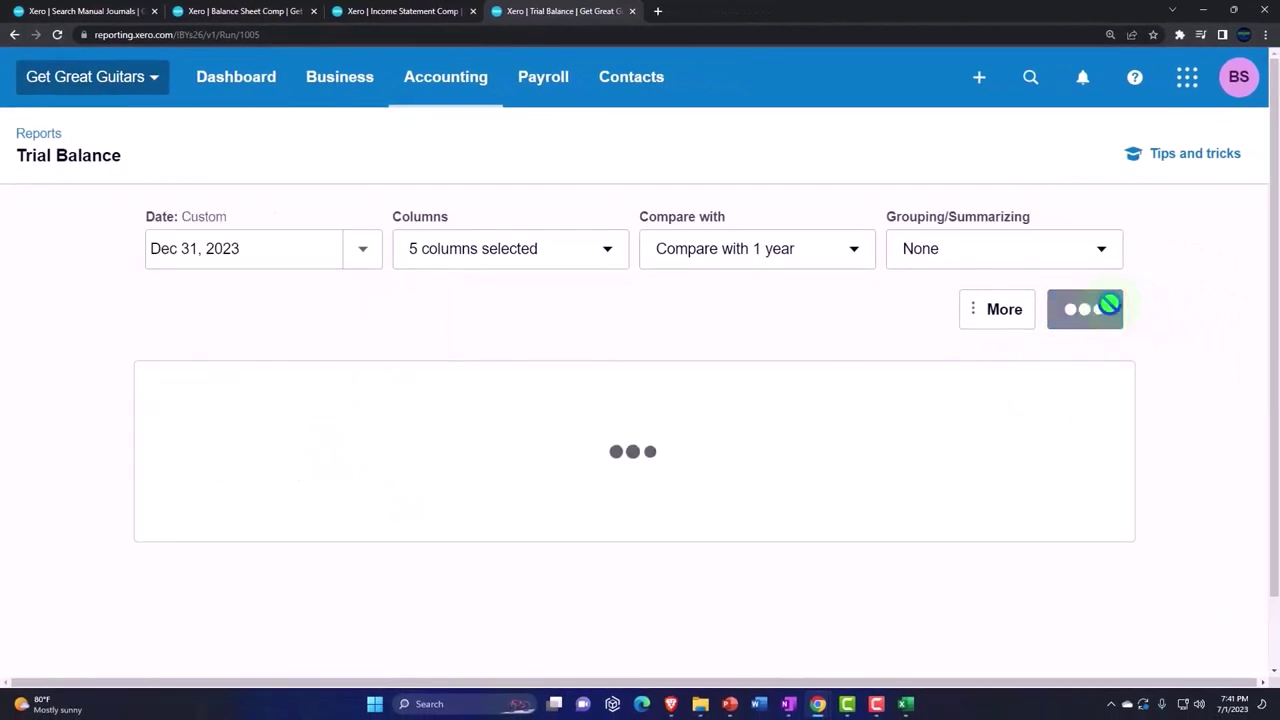
Examine the updated Trial Balance from the asset accounts through the liabilities, equity, income and expenses to the debit and credit totals.
{"action": "scroll", "coordinate": [1104, 316], "scroll_direction": "down", "scroll_amount": 2}
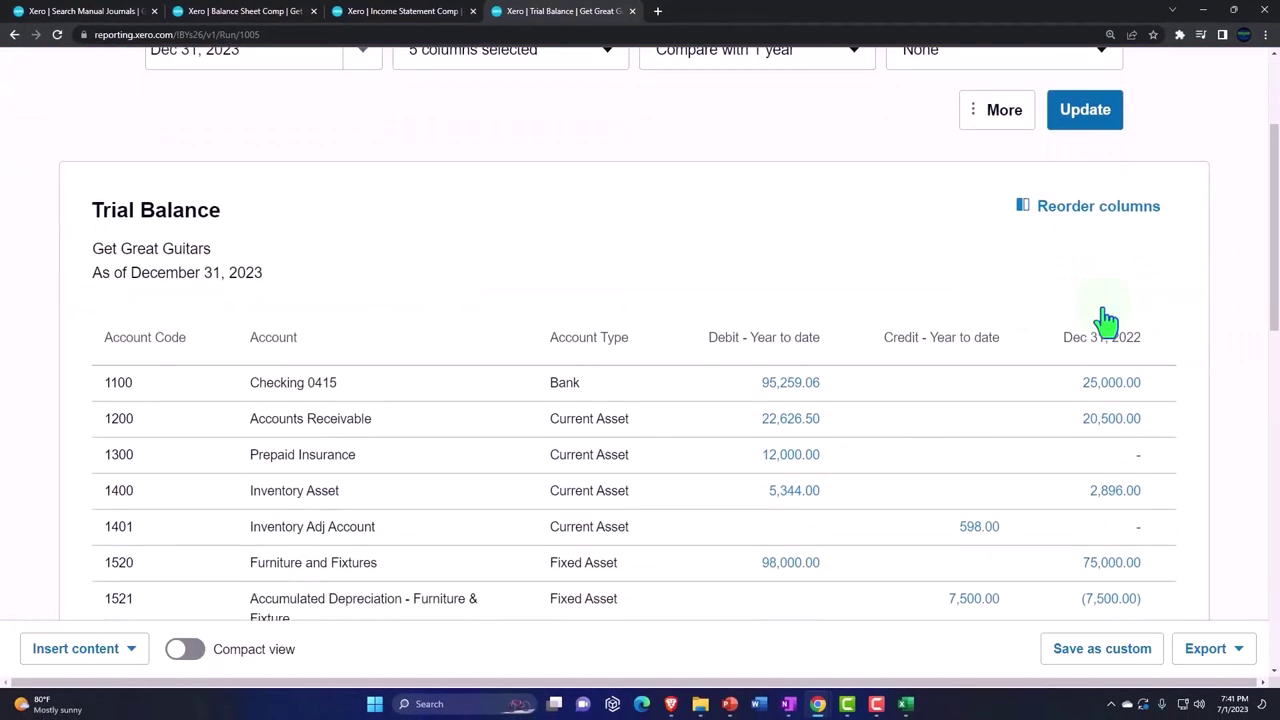
{"action": "scroll", "coordinate": [1103, 316], "scroll_direction": "down", "scroll_amount": 1}
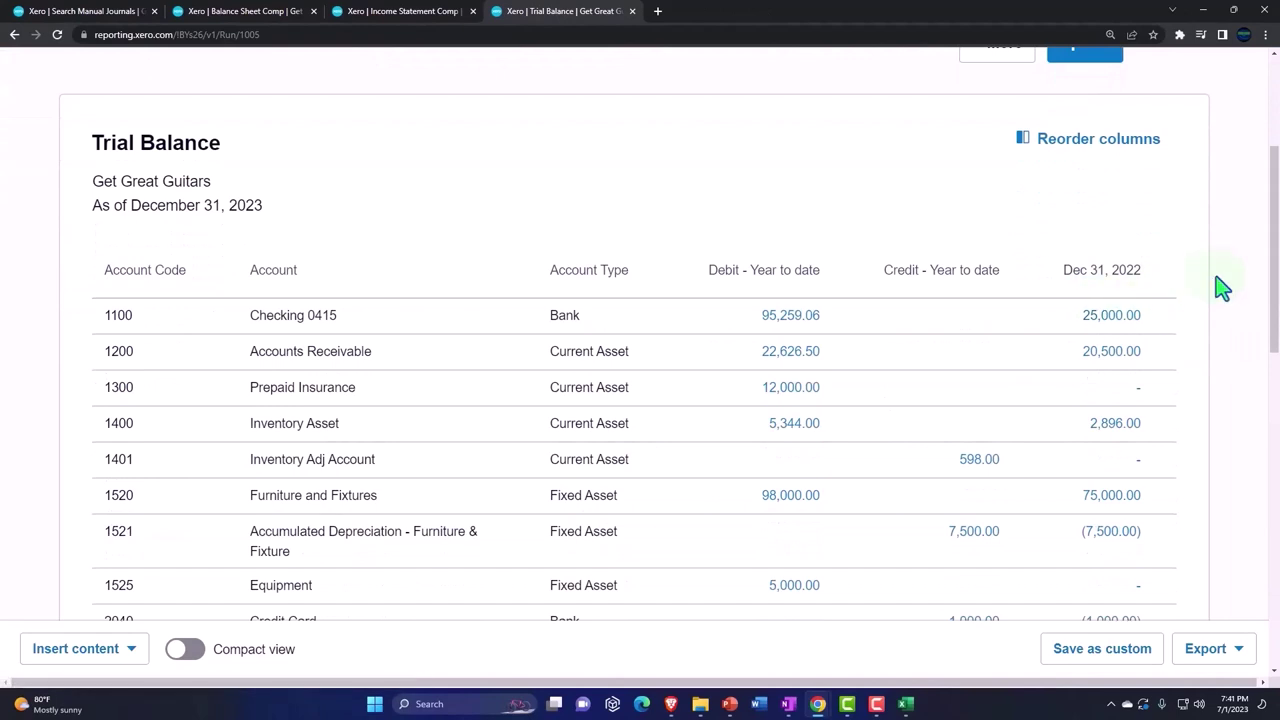
{"action": "scroll", "coordinate": [1220, 287], "scroll_direction": "down", "scroll_amount": 1}
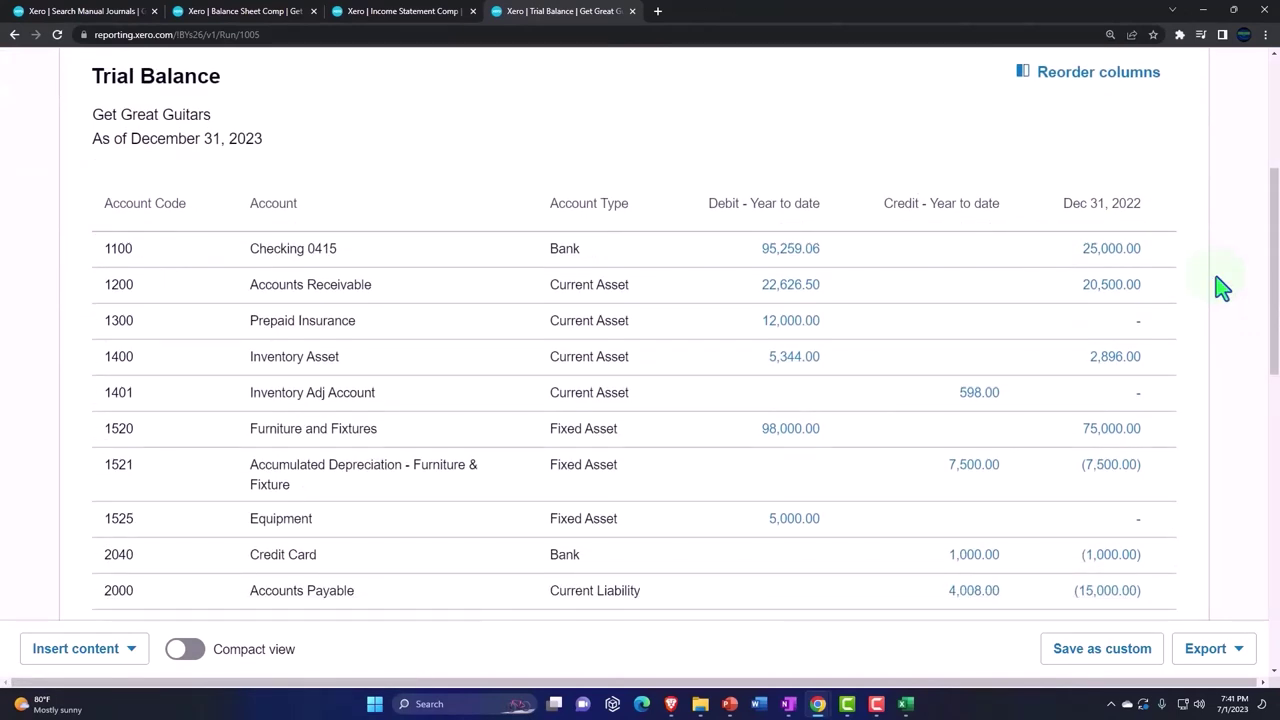
{"action": "scroll", "coordinate": [1215, 277], "scroll_direction": "down", "scroll_amount": 2}
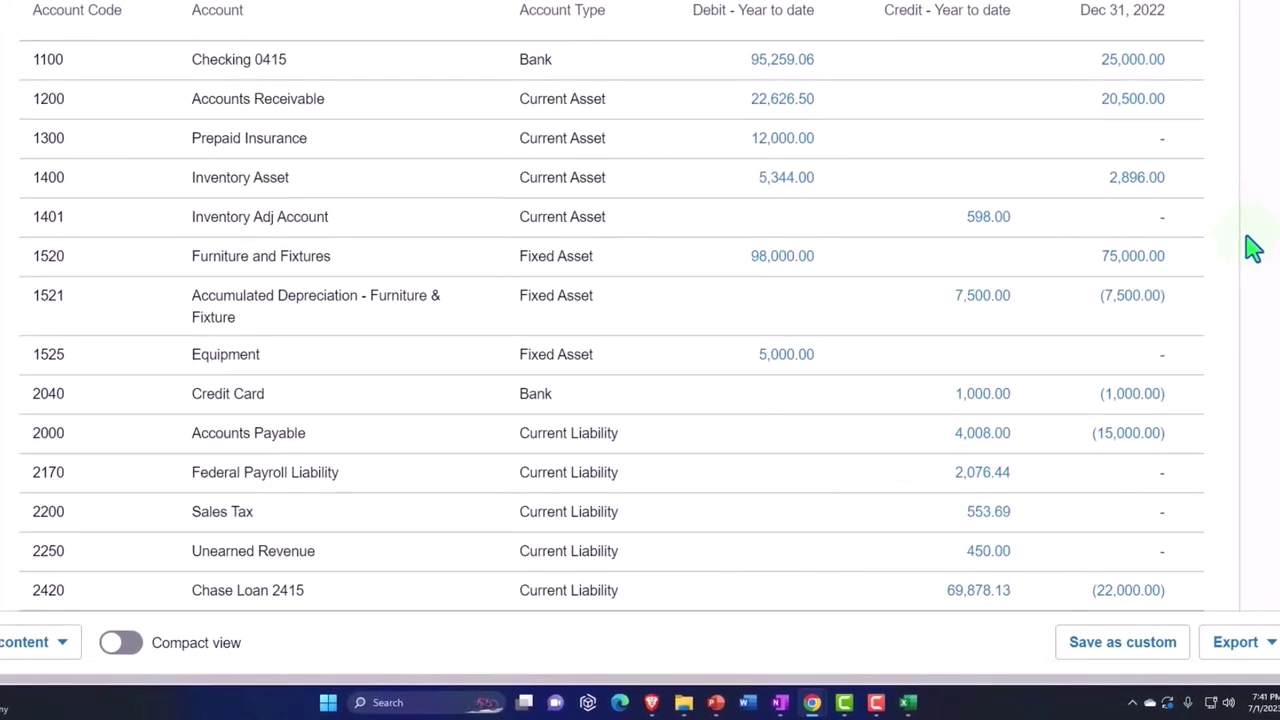
{"action": "scroll", "coordinate": [1253, 248], "scroll_direction": "down", "scroll_amount": 1}
{"action": "scroll", "coordinate": [1253, 248], "scroll_direction": "down", "scroll_amount": 1}
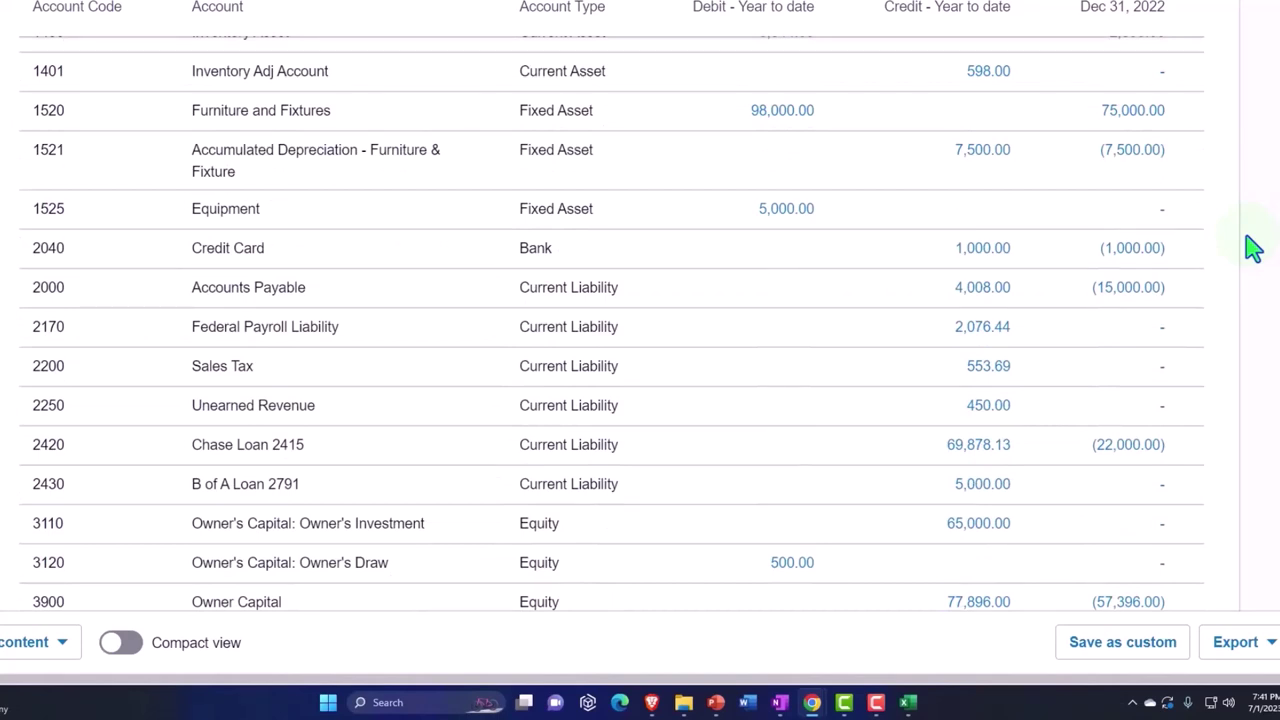
{"action": "scroll", "coordinate": [1253, 248], "scroll_direction": "down", "scroll_amount": 6}
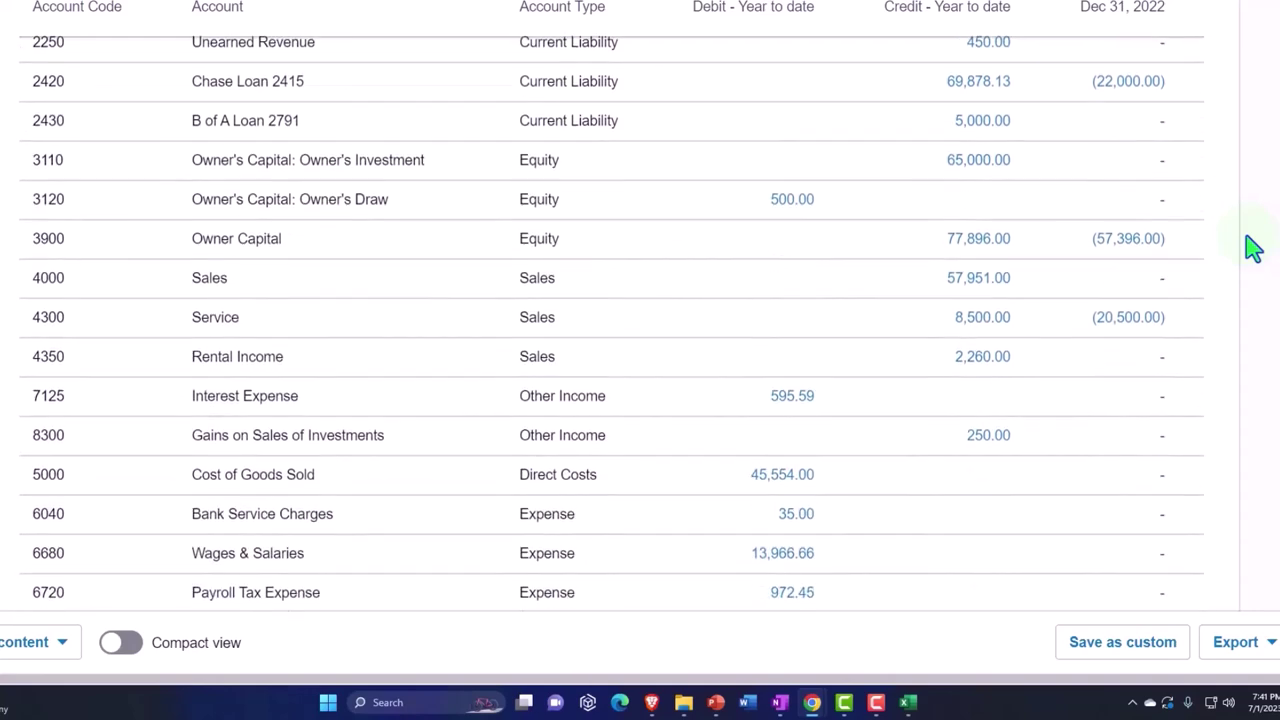
{"action": "scroll", "coordinate": [953, 334], "scroll_direction": "down", "scroll_amount": 3}
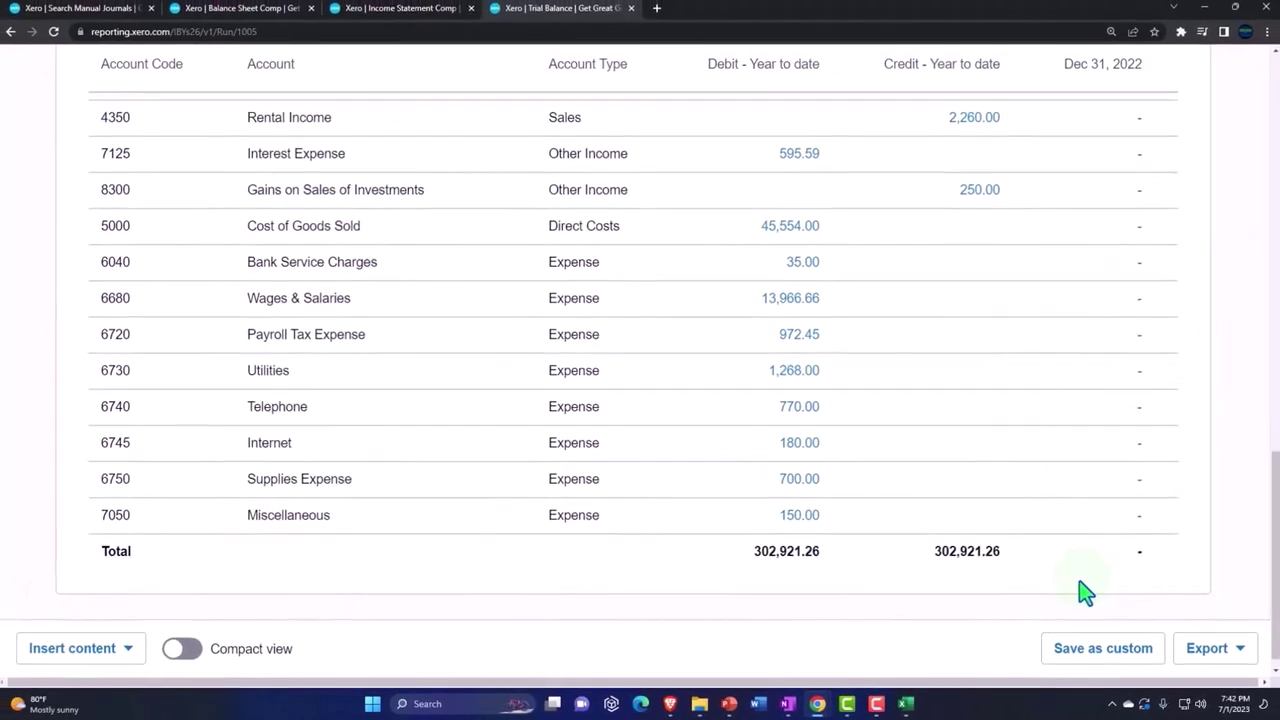